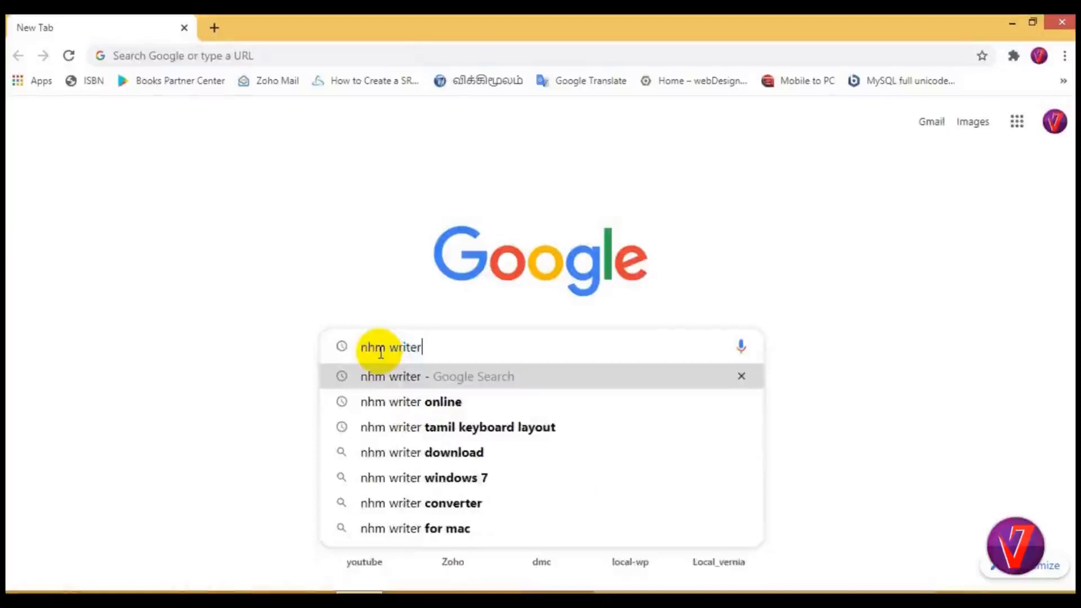
Search Google for nhm writer and open the indiclabs.in NHM Writer 2.9 page.
key("Return")
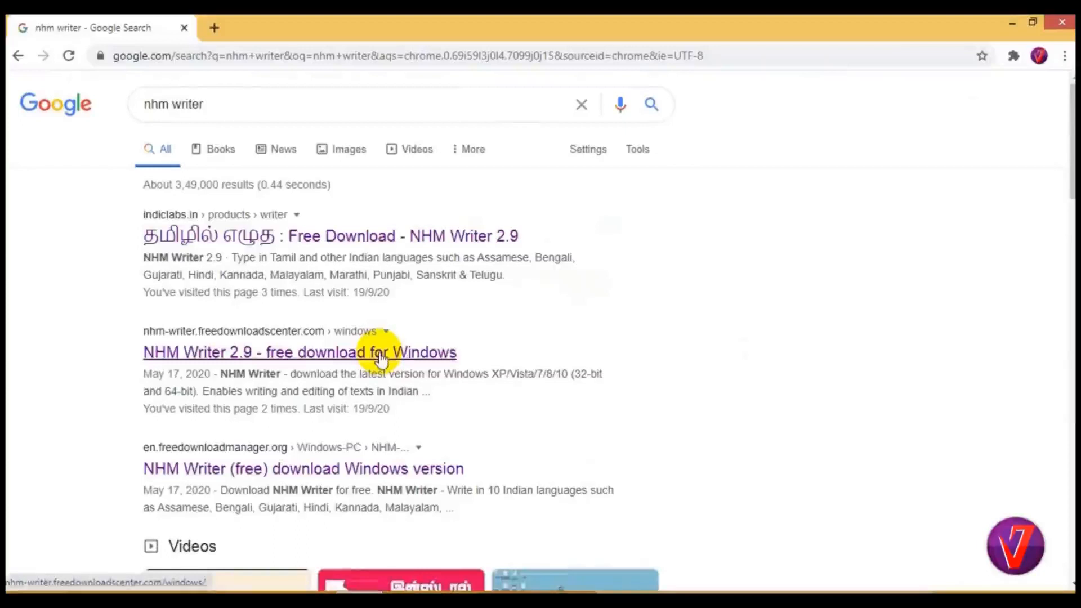
left_click(290, 232)
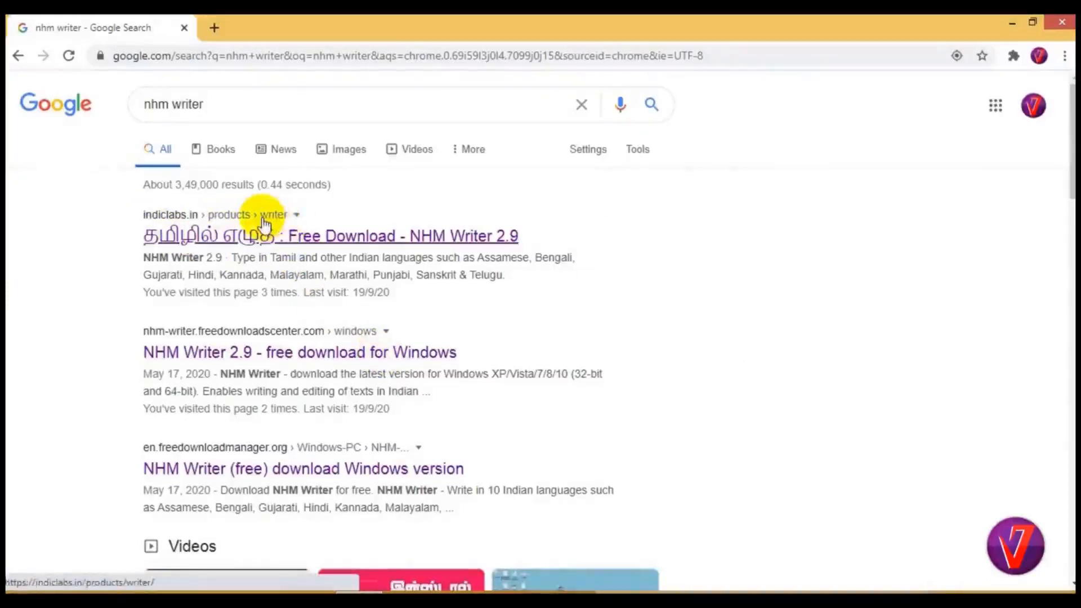
Complete the "I'm not a robot" check and download the NHM Writer 2.9 installer.
scroll(262, 225, "down", 4)
scroll(269, 348, "down", 1)
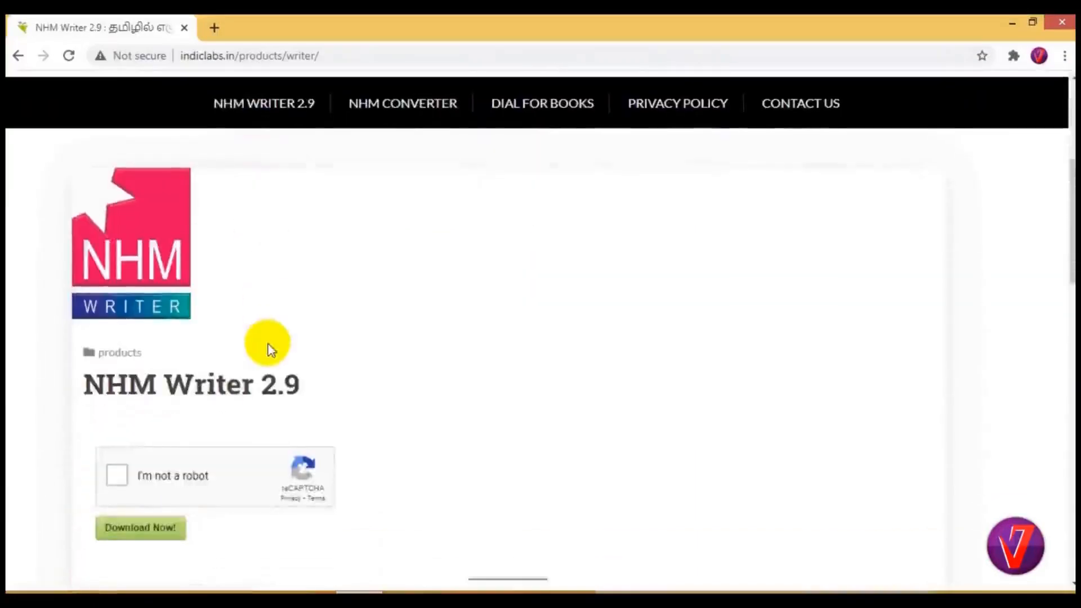
scroll(269, 348, "down", 3)
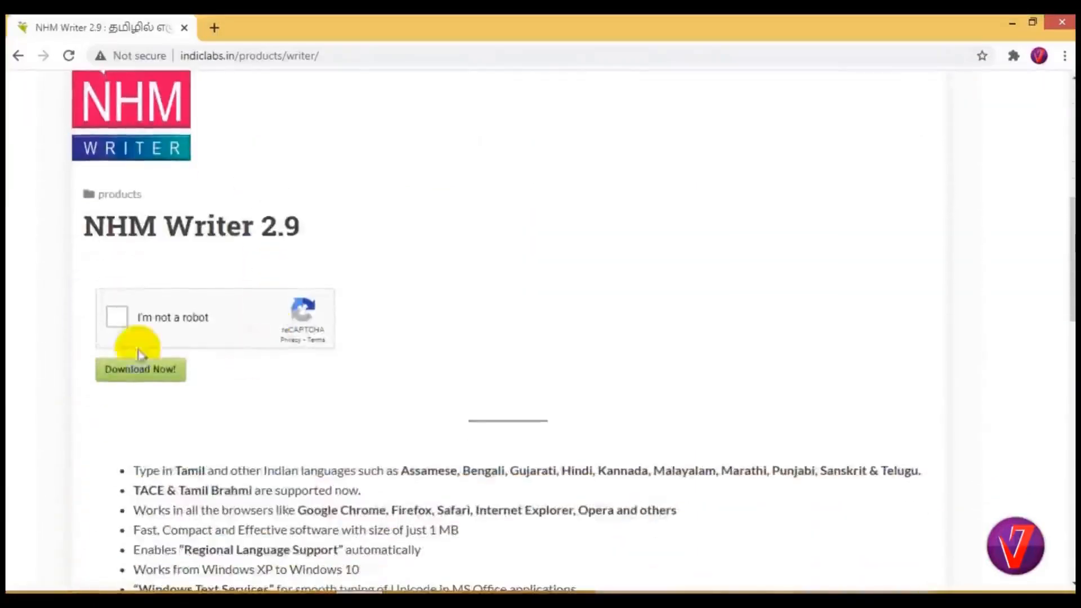
left_click(114, 324)
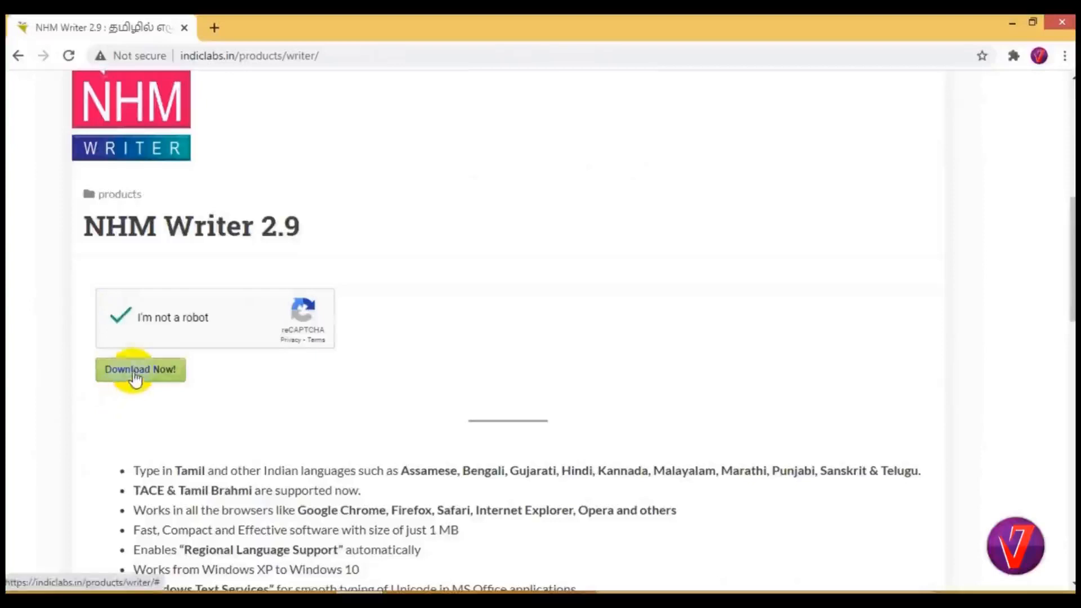
left_click(136, 375)
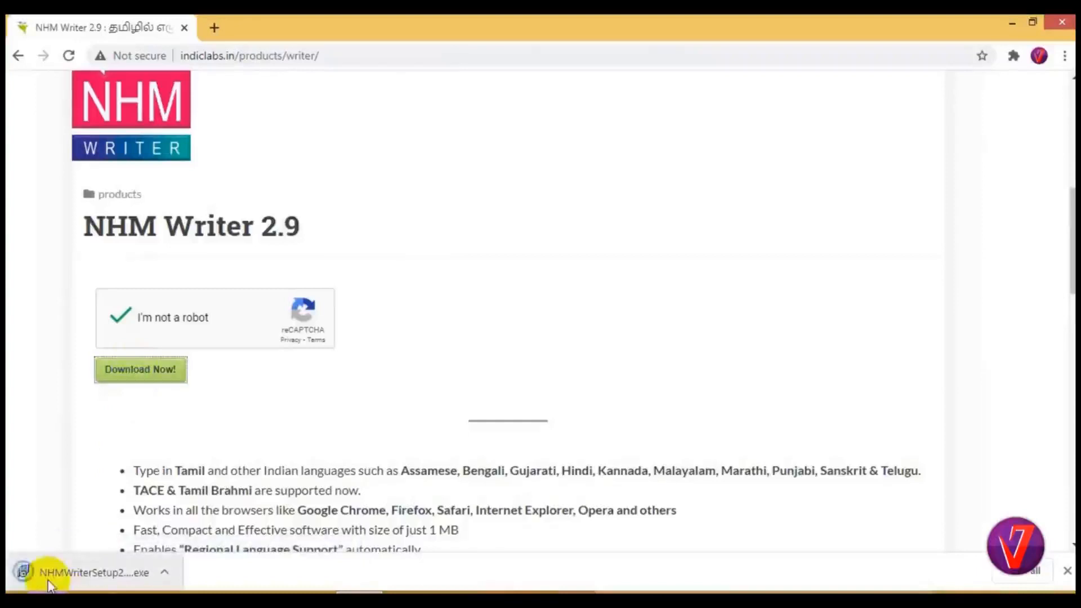
Show the downloaded installer in its folder and run NHMWriterSetup2902.exe.
left_click(168, 573)
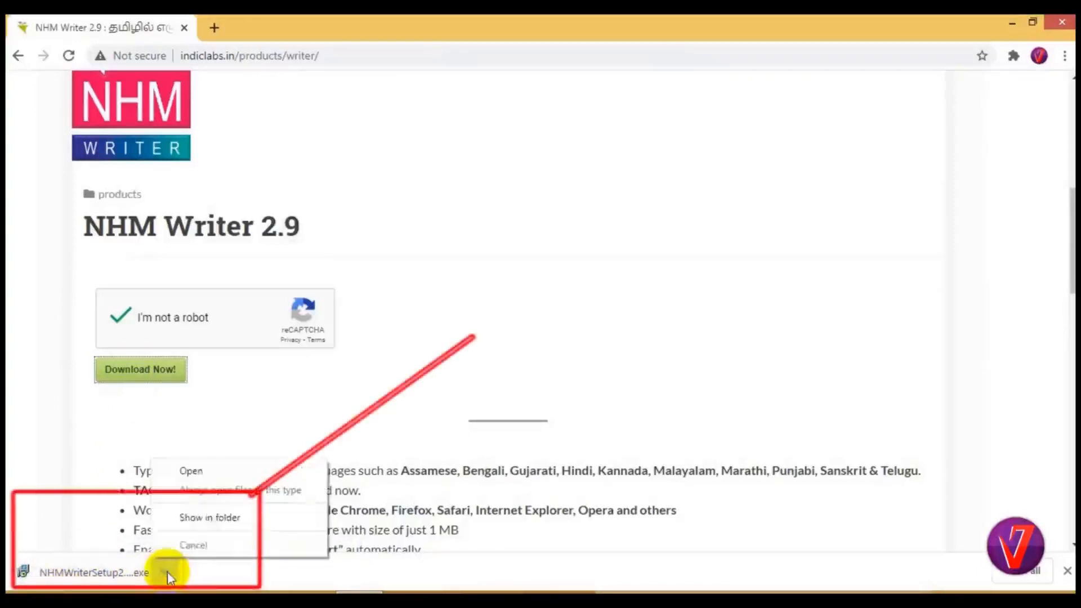
left_click(205, 515)
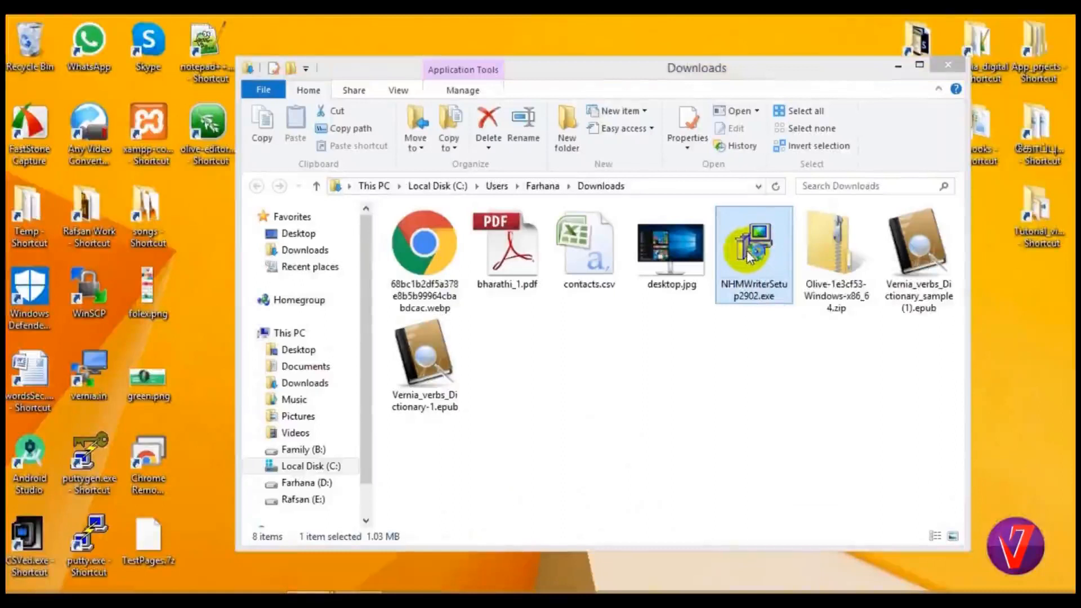
double_click(751, 256)
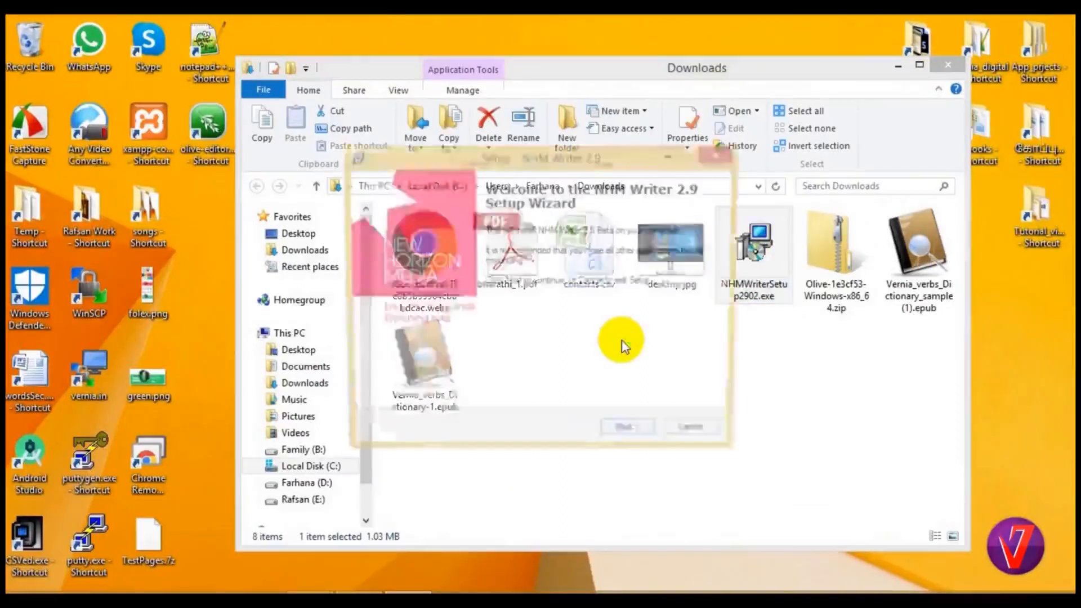
Begin the setup wizard, accept the license agreement, and keep the default destination C:\Program Files (x86)\NHM Writer 2.9.
left_click(632, 438)
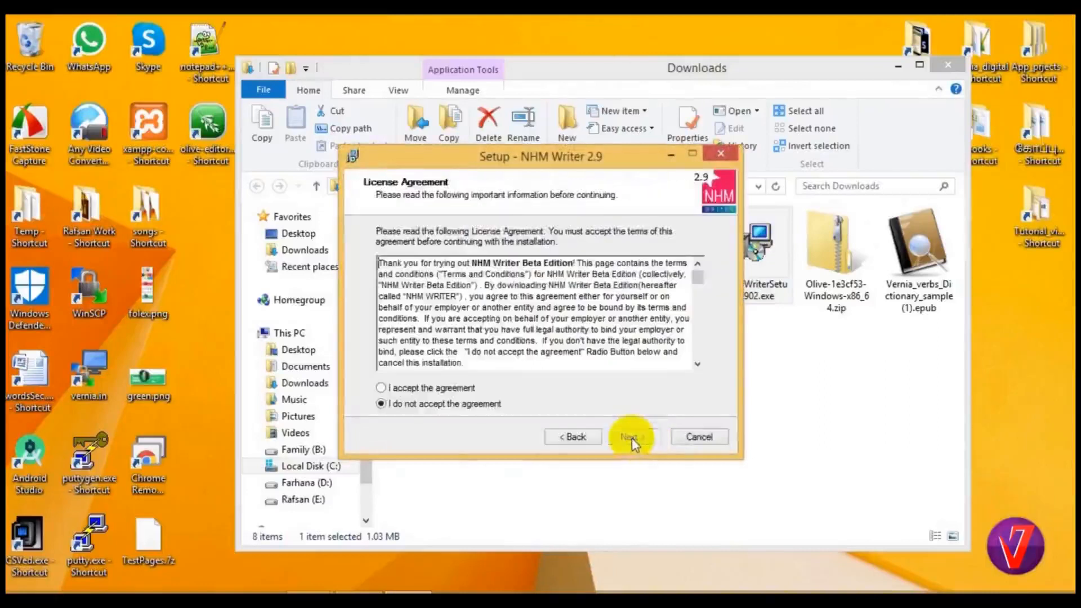
left_click(381, 388)
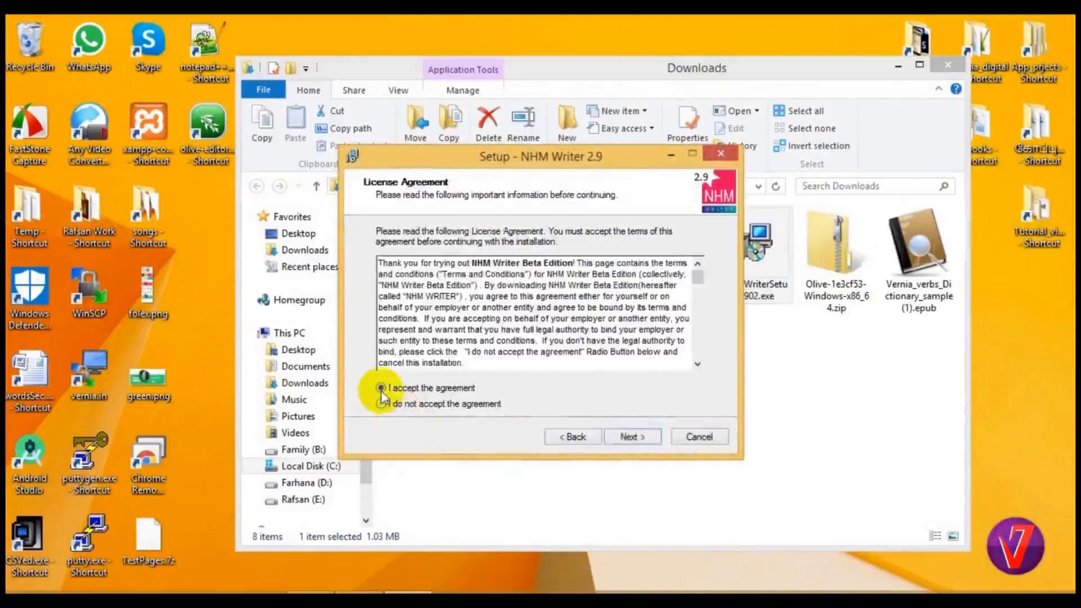
left_click(629, 439)
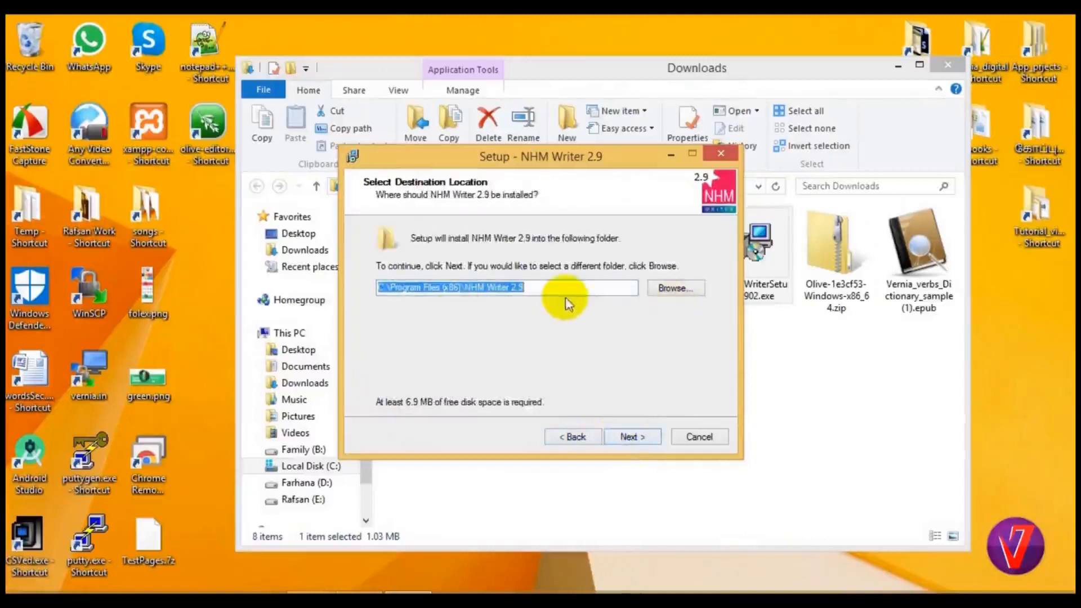
left_click(622, 439)
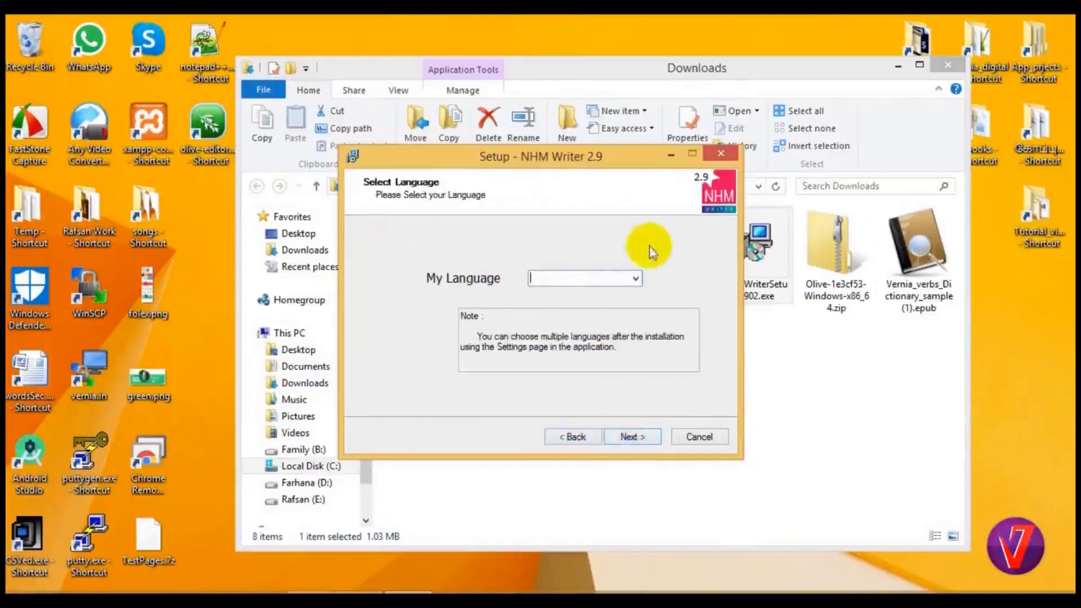
left_click(635, 278)
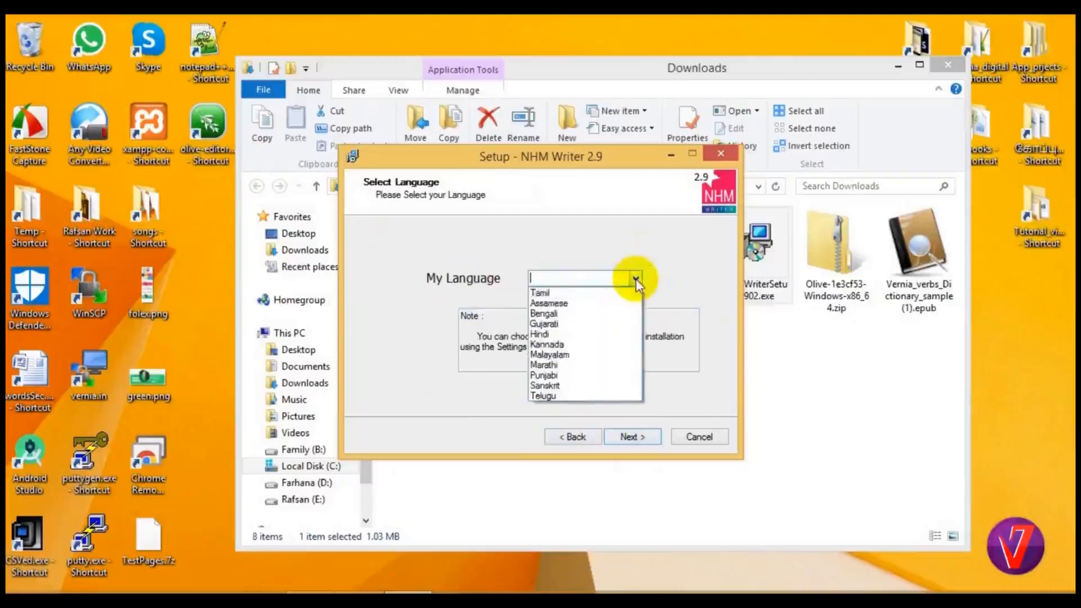
left_click(603, 292)
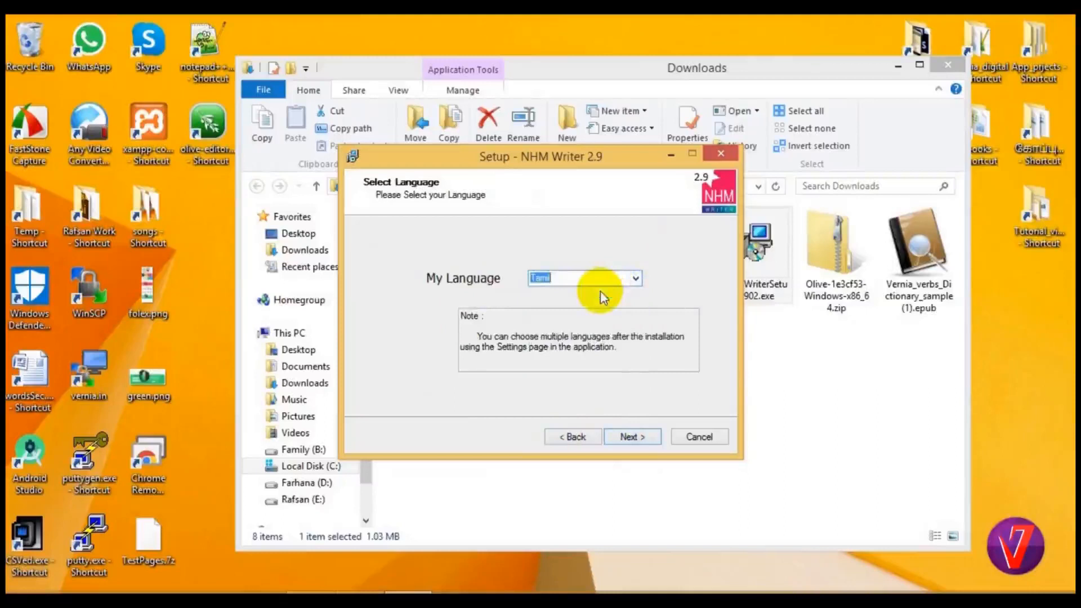
left_click(635, 278)
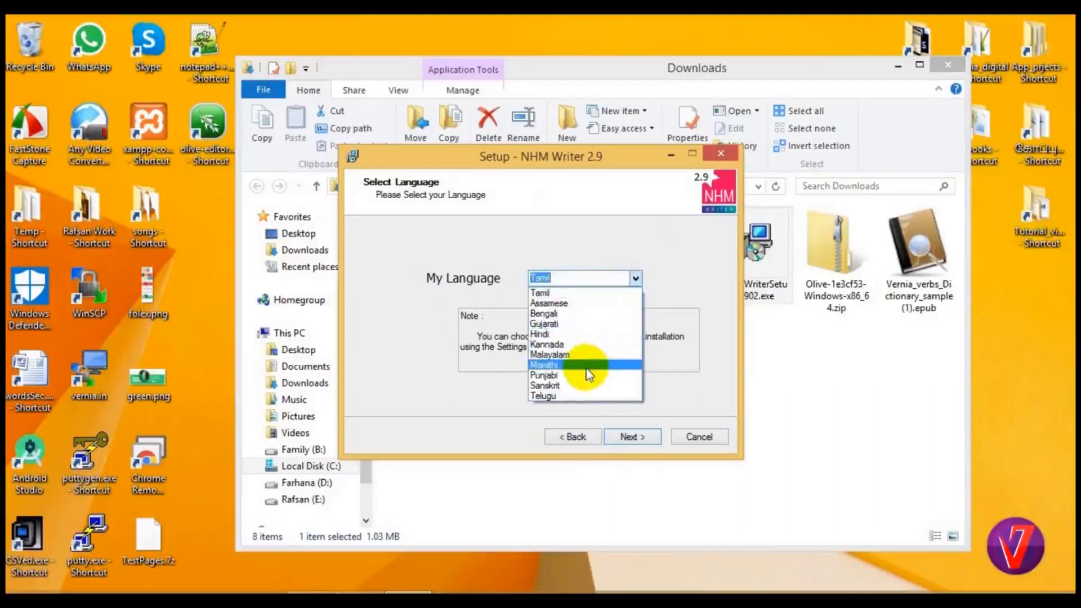
left_click(569, 396)
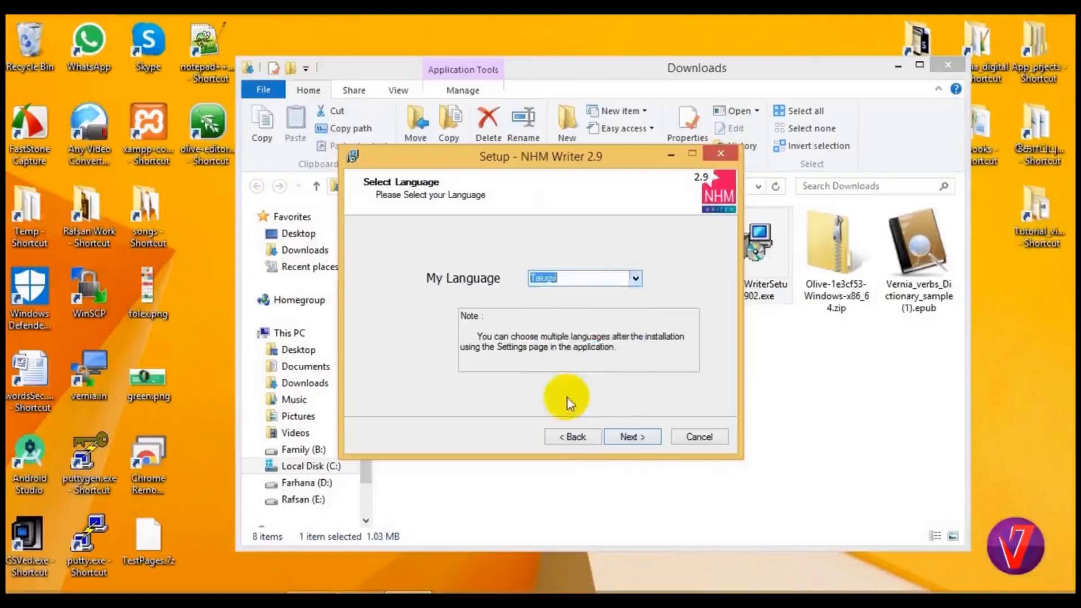
Choose Tamil as the language in the NHM Writer setup and continue.
left_click(637, 278)
left_click(619, 303)
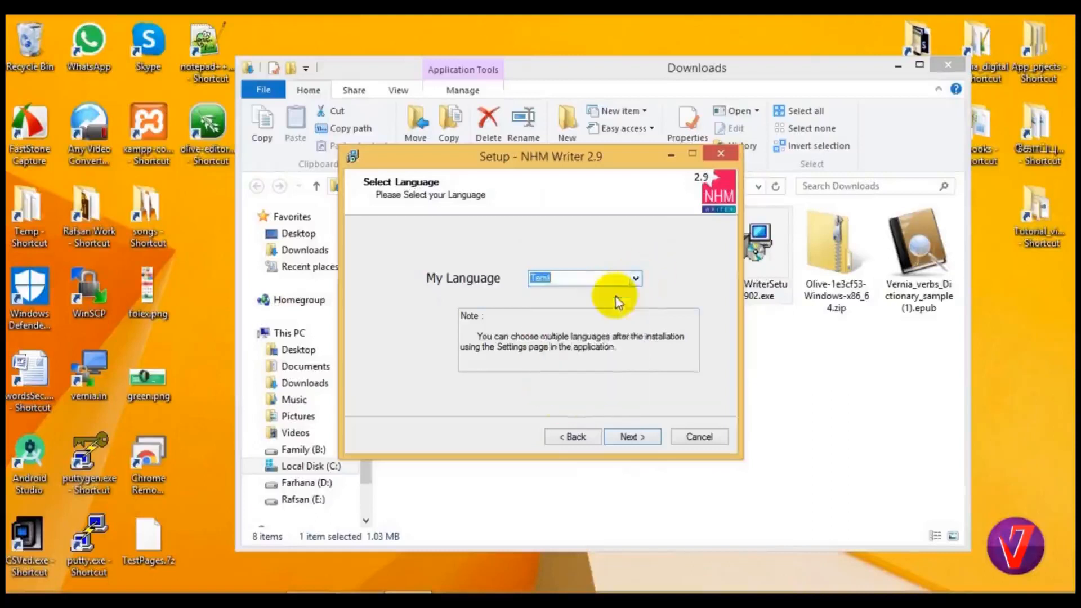
left_click(622, 438)
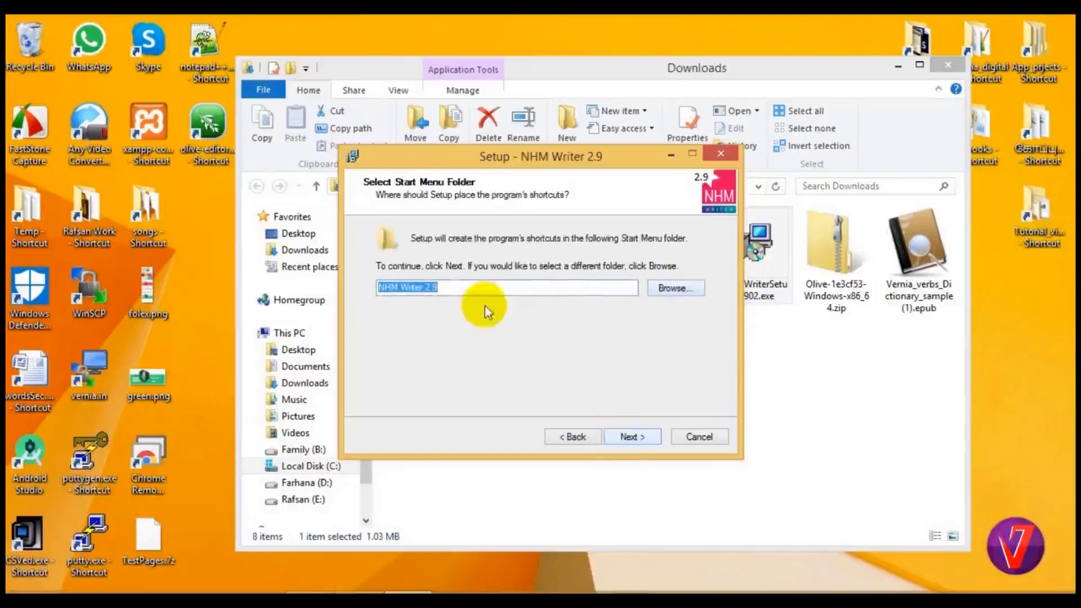
Install NHM Writer with the default Start Menu folder and a desktop icon, then finish setup with Launch NHM Writer enabled.
left_click(619, 440)
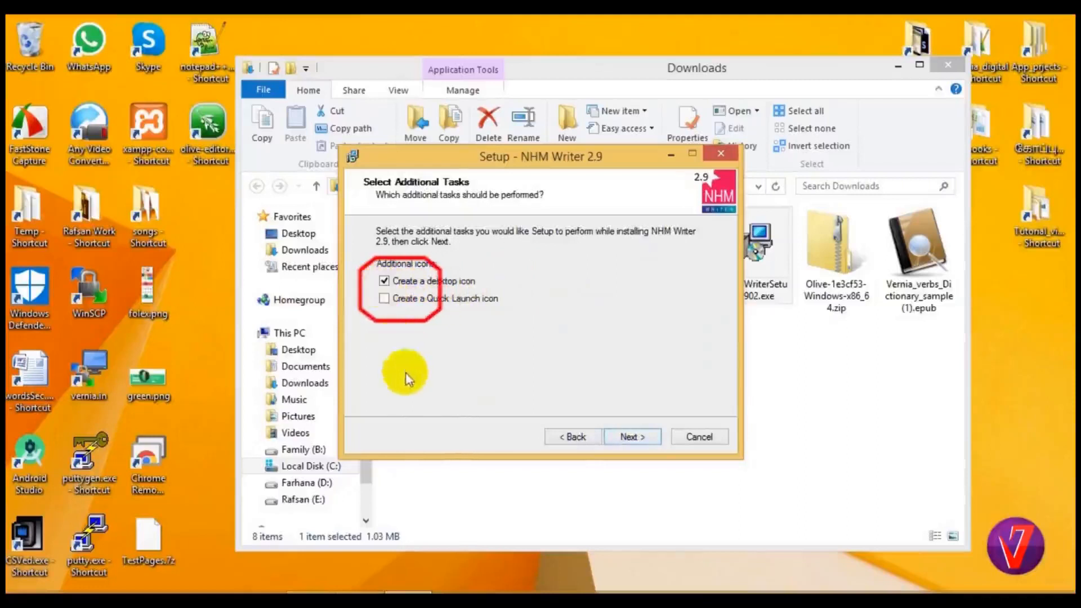
left_click(631, 439)
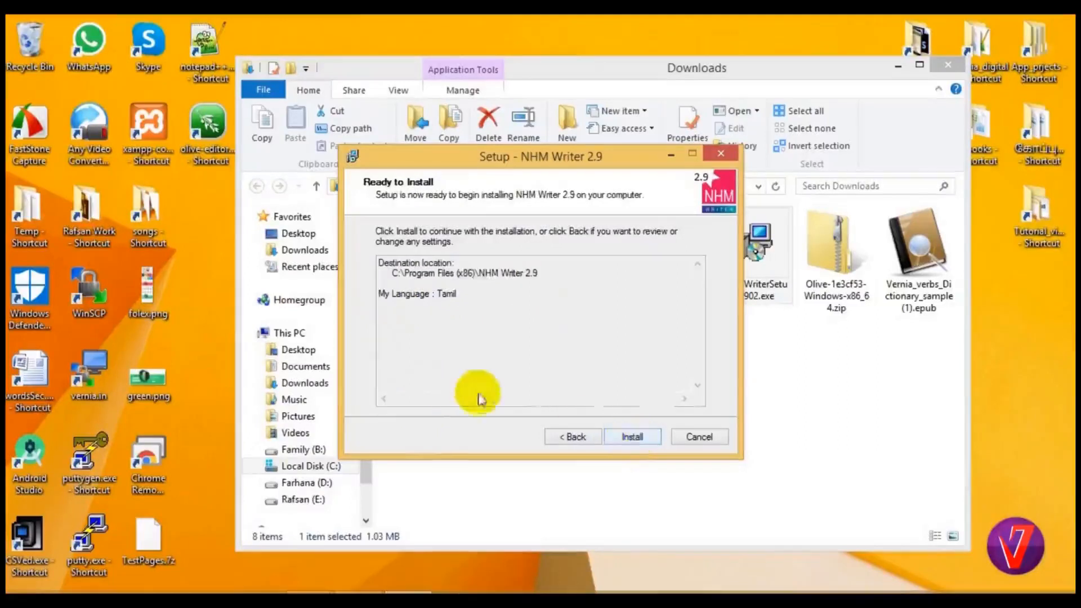
left_click(630, 438)
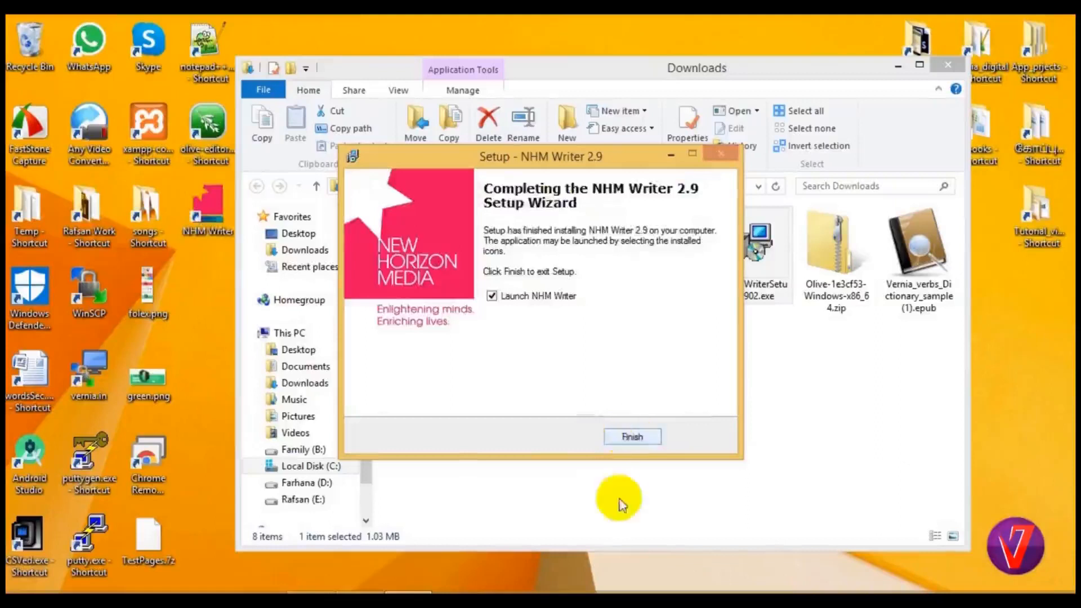
left_click(633, 438)
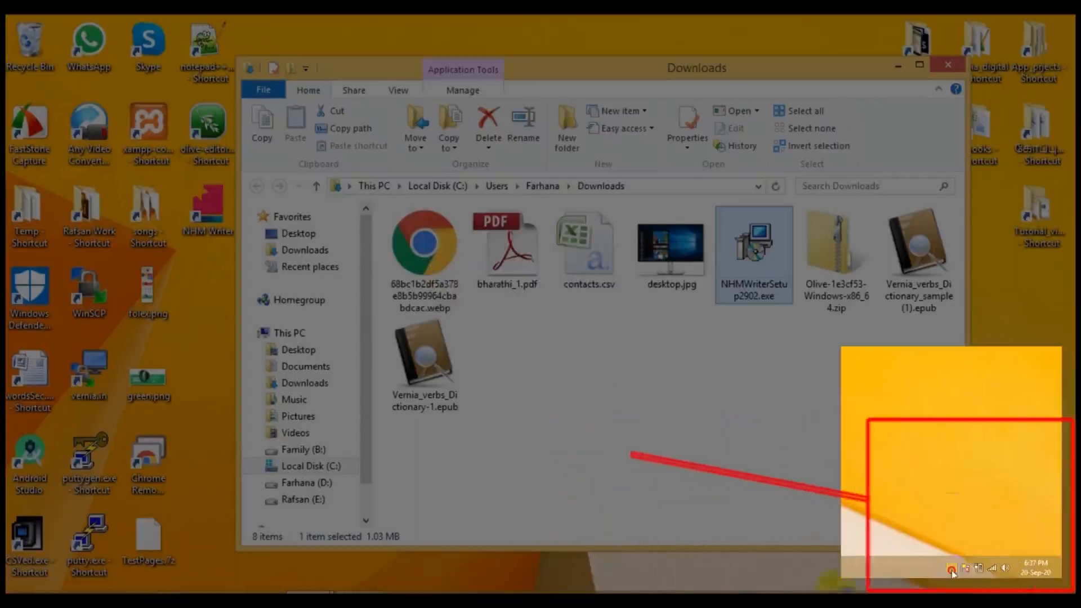
Open the Settings of the running NHM Writer from the hidden system tray programs.
left_click(951, 570)
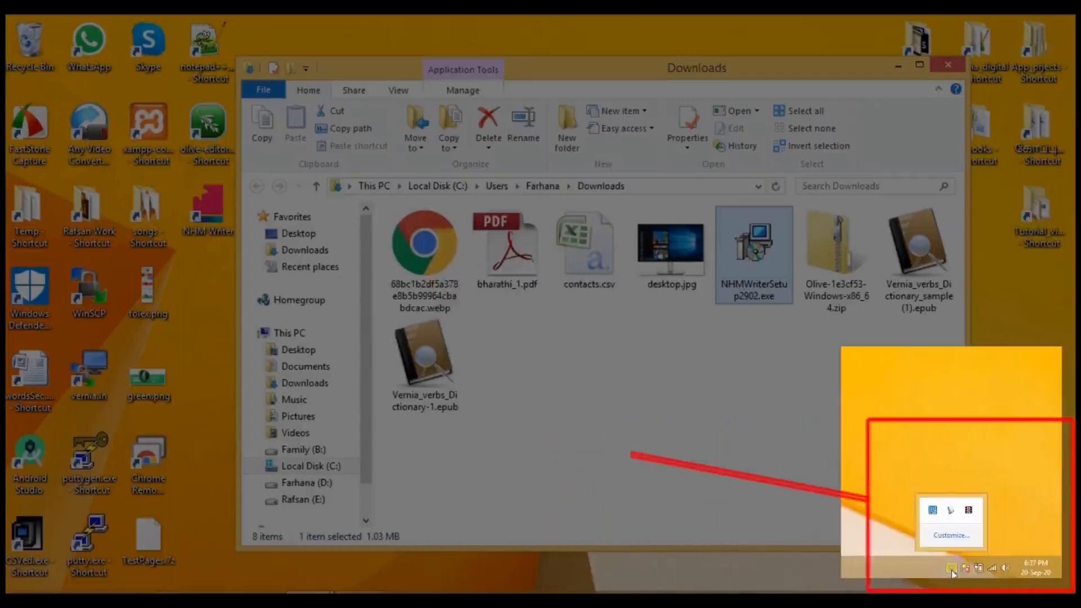
right_click(951, 516)
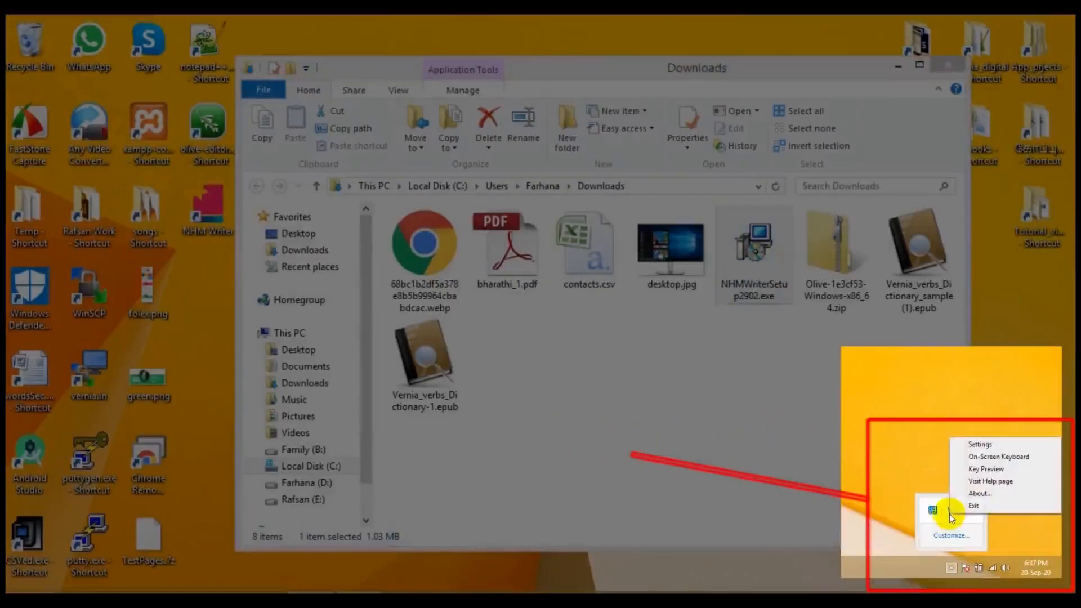
left_click(983, 446)
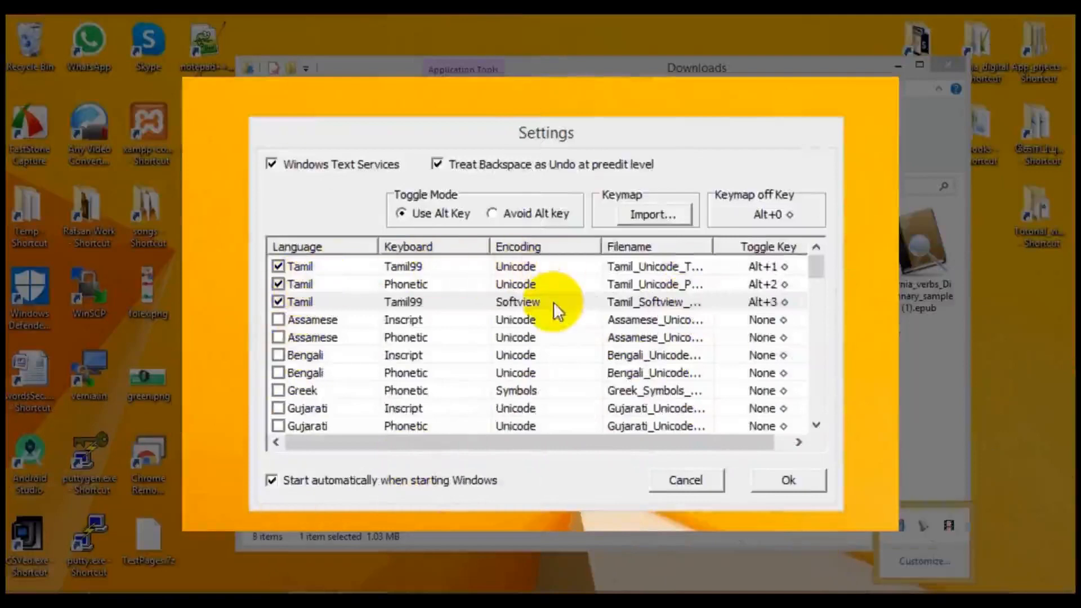
Disable the three enabled Tamil keyboards: Tamil99 Unicode, Phonetic Unicode and Tamil99 Softview.
left_click(278, 266)
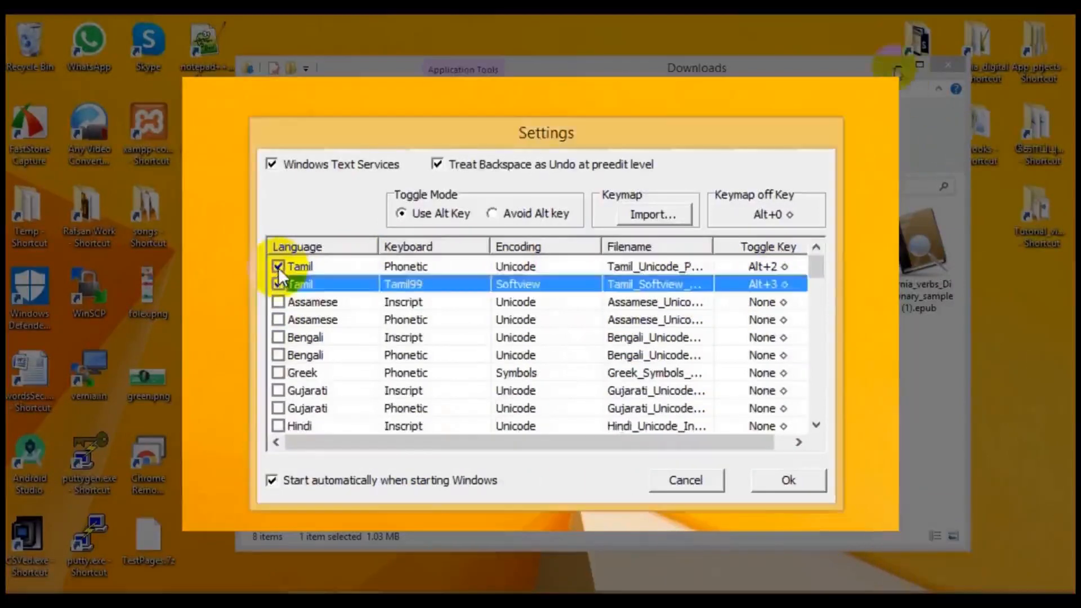
left_click(278, 283)
left_click(278, 267)
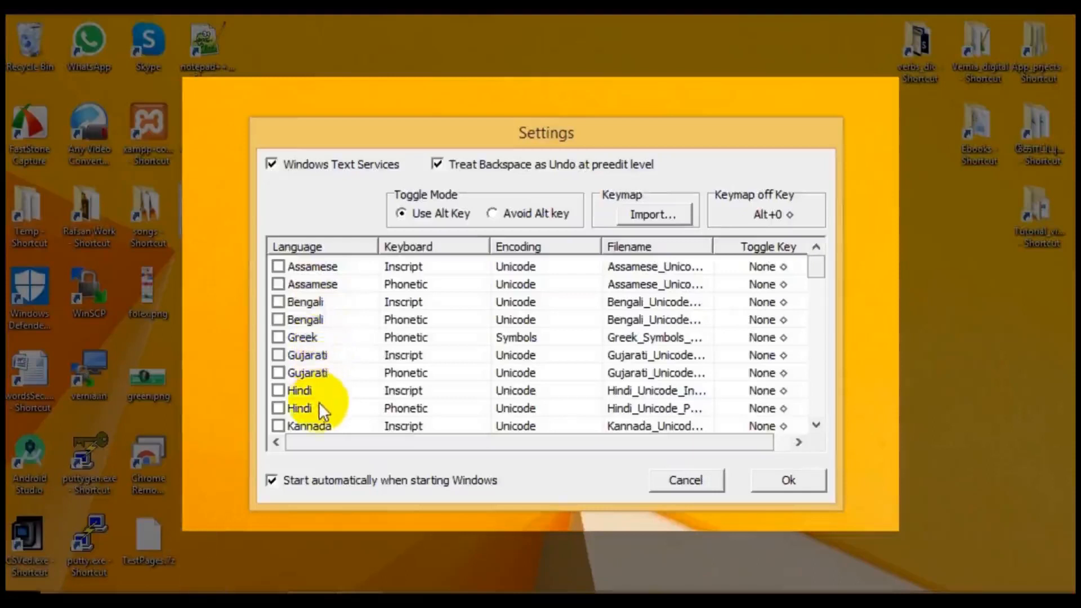
Examine the full list of available languages, keyboards and encodings, including the Tamil99 Softview entry.
scroll(319, 402, "down", 1)
scroll(319, 380, "down", 1)
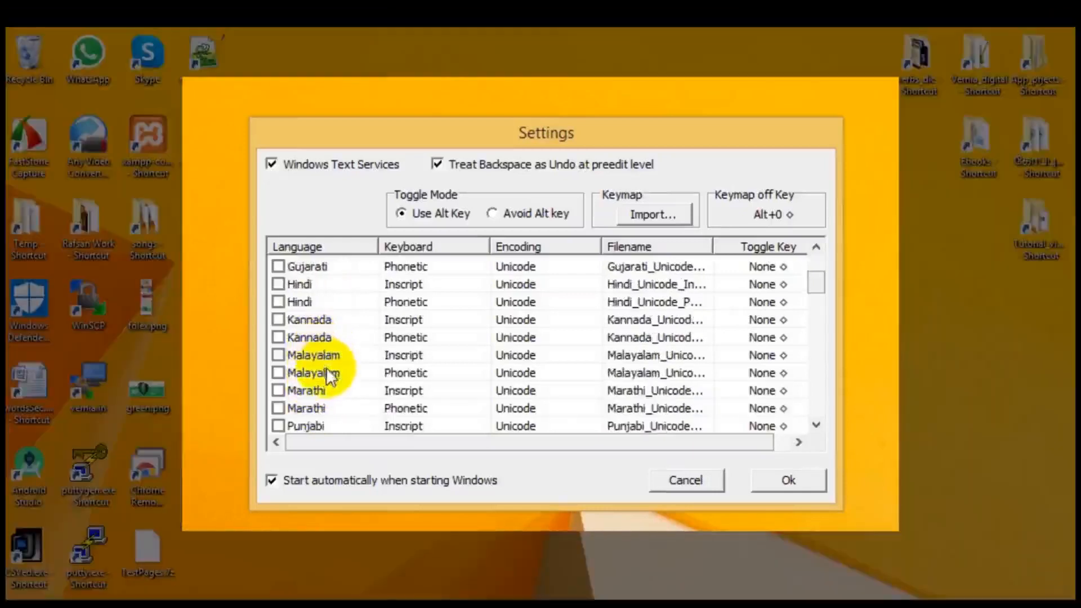
scroll(329, 391, "down", 1)
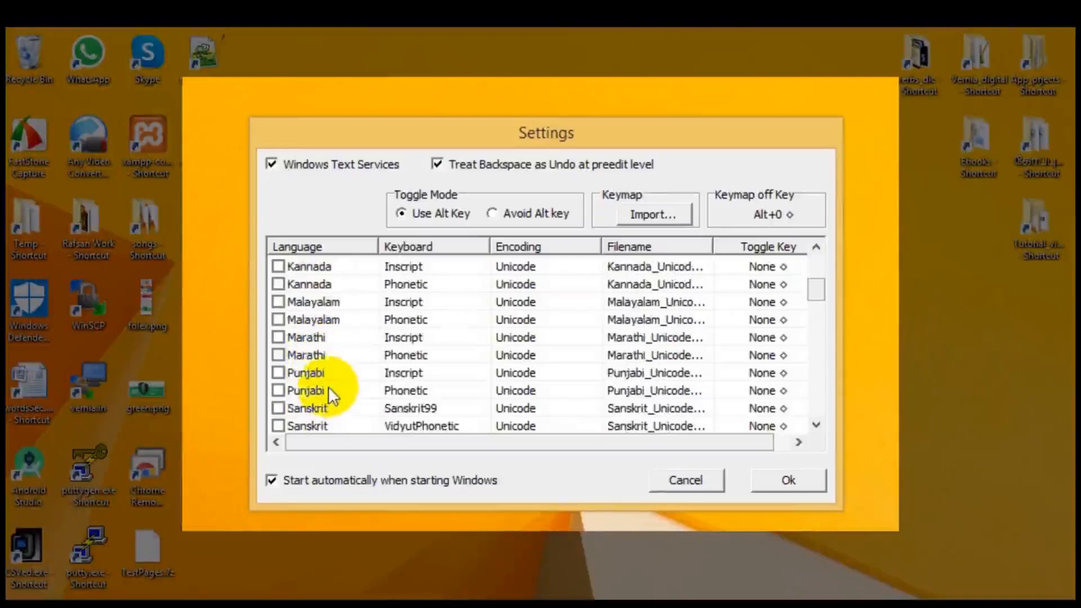
scroll(329, 374, "down", 1)
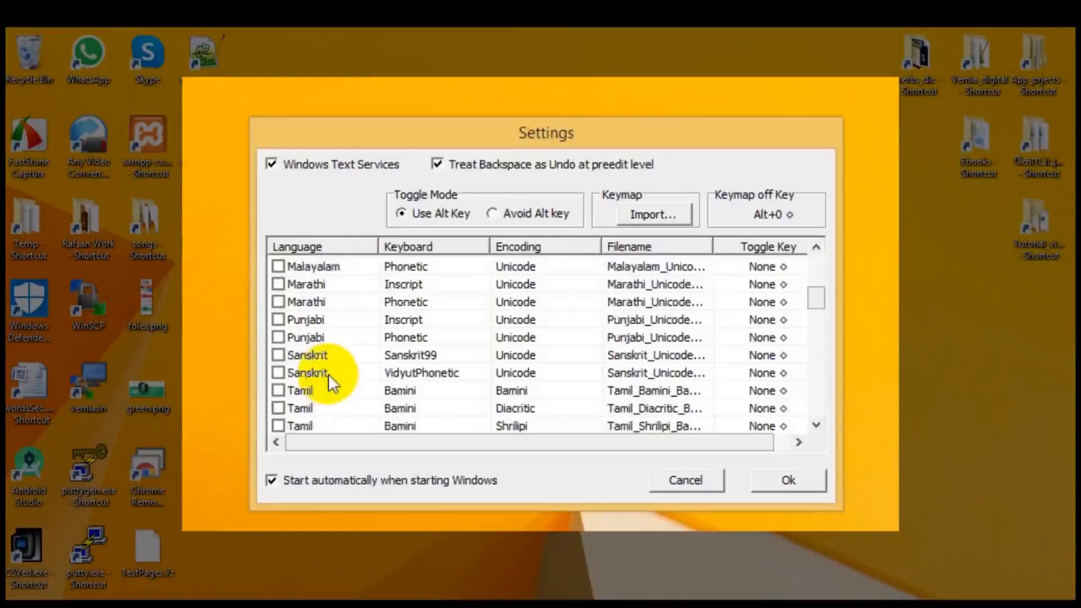
scroll(329, 357, "down", 3)
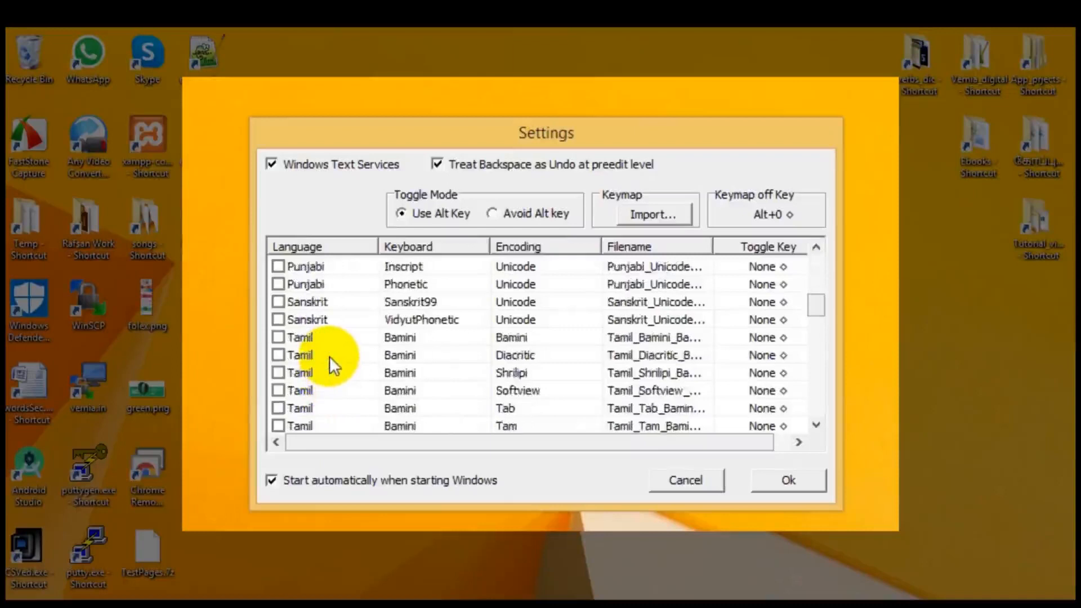
scroll(329, 356, "down", 5)
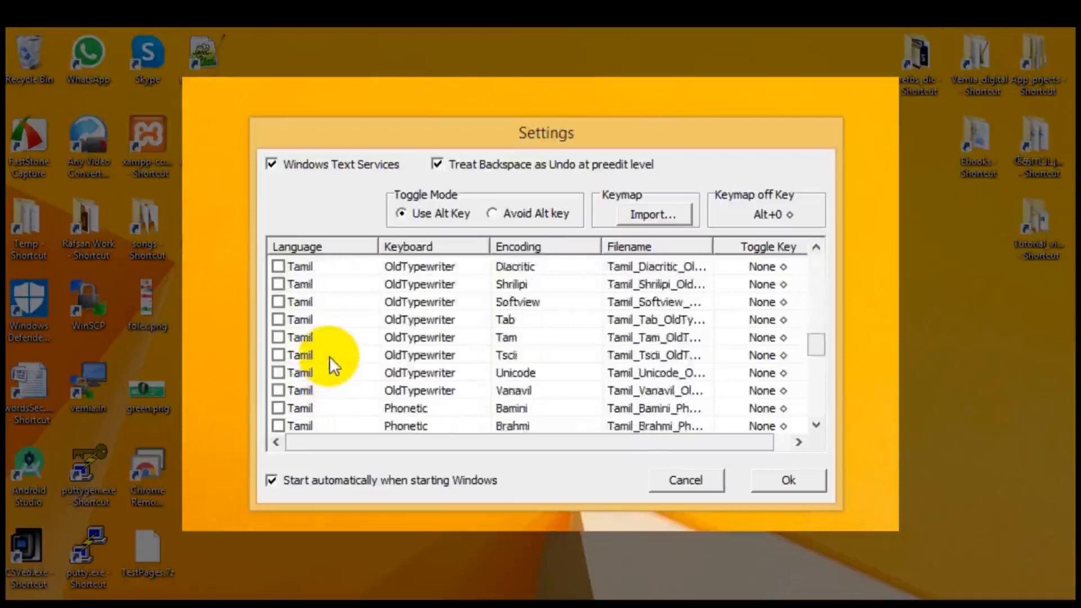
scroll(330, 356, "down", 4)
left_click(329, 356)
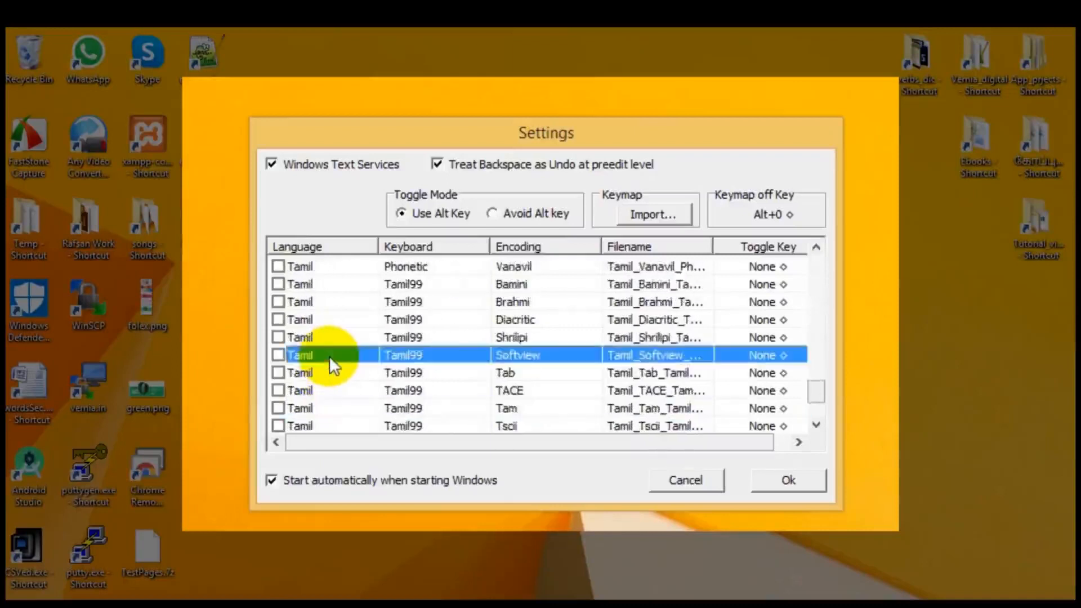
scroll(329, 356, "down", 2)
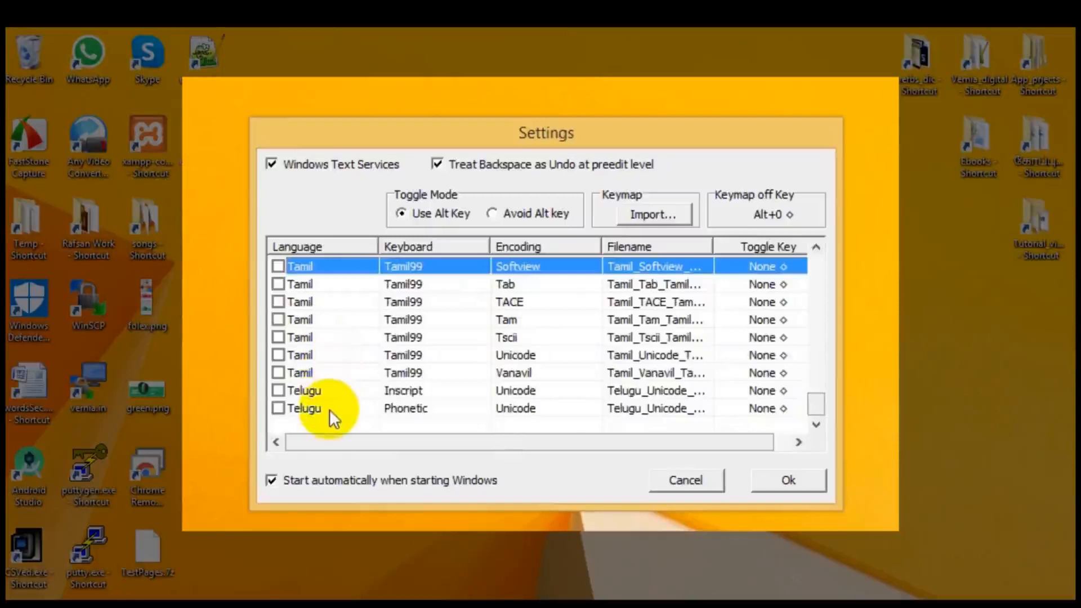
Enable the Tamil keyboard Tamil99 with Unicode encoding and assign Alt+1 as its toggle key.
scroll(333, 418, "up", 1)
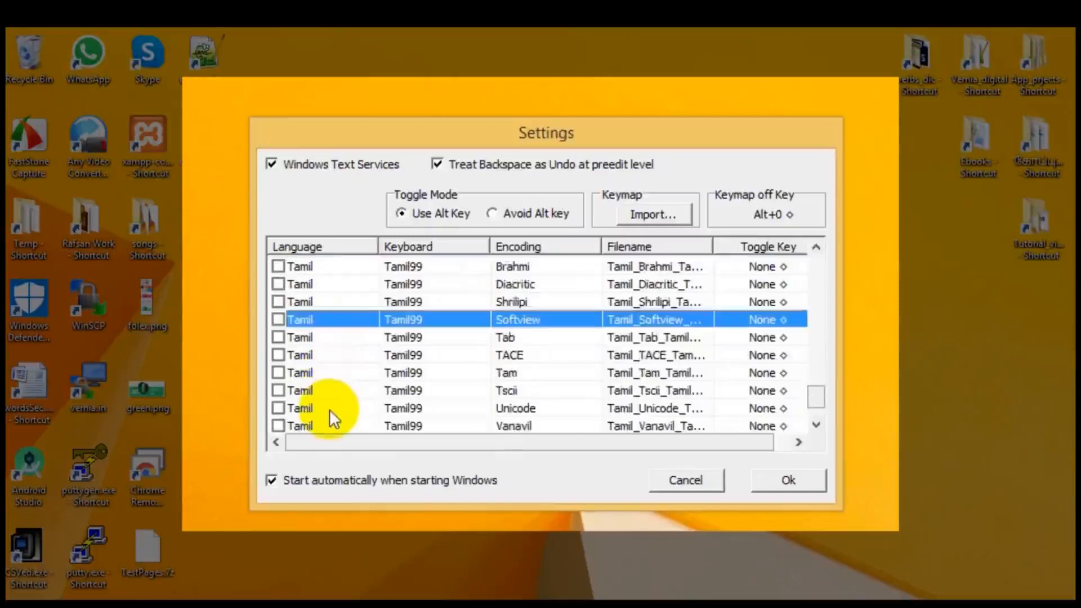
left_click(278, 409)
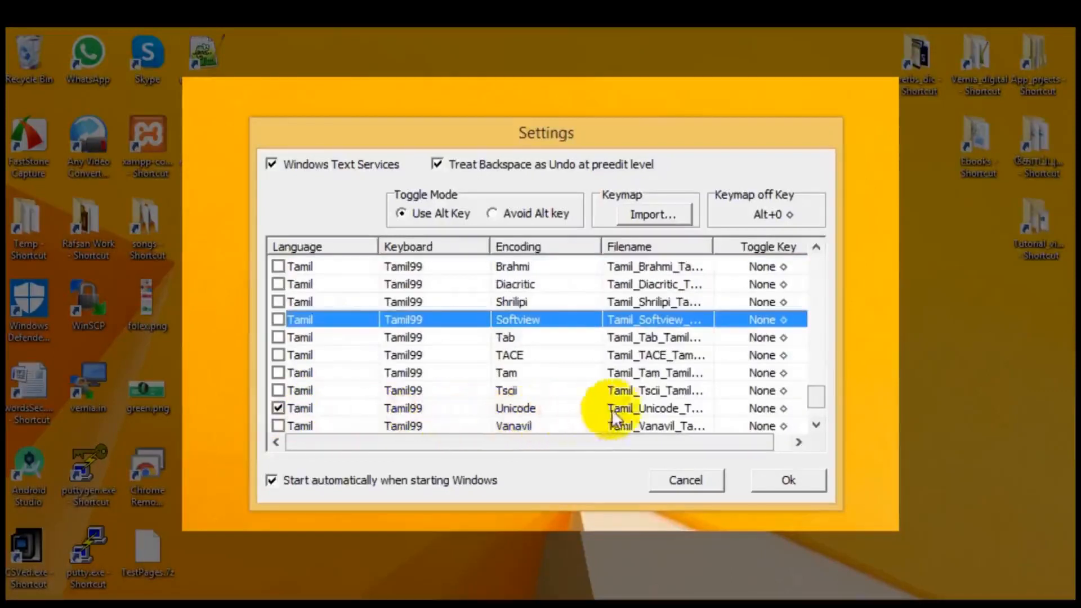
left_click(781, 409)
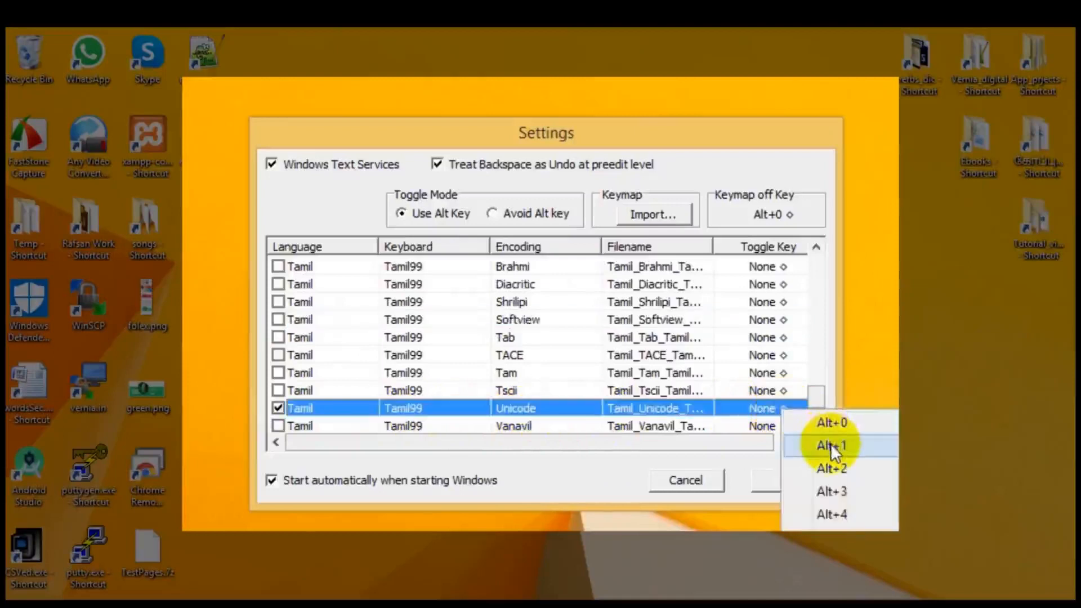
left_click(830, 445)
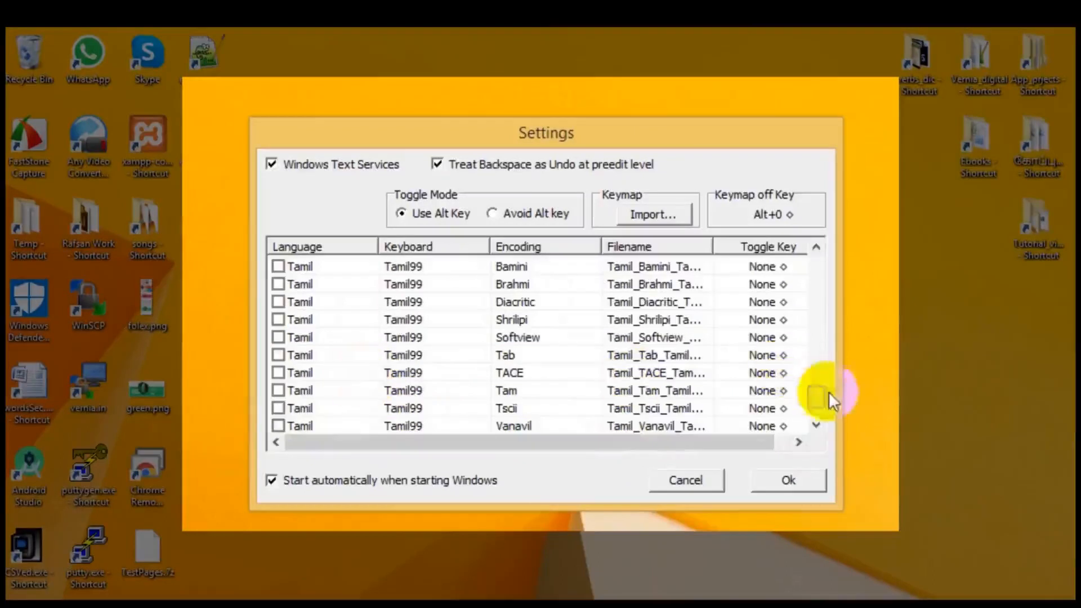
left_click_drag(813, 397, 816, 293)
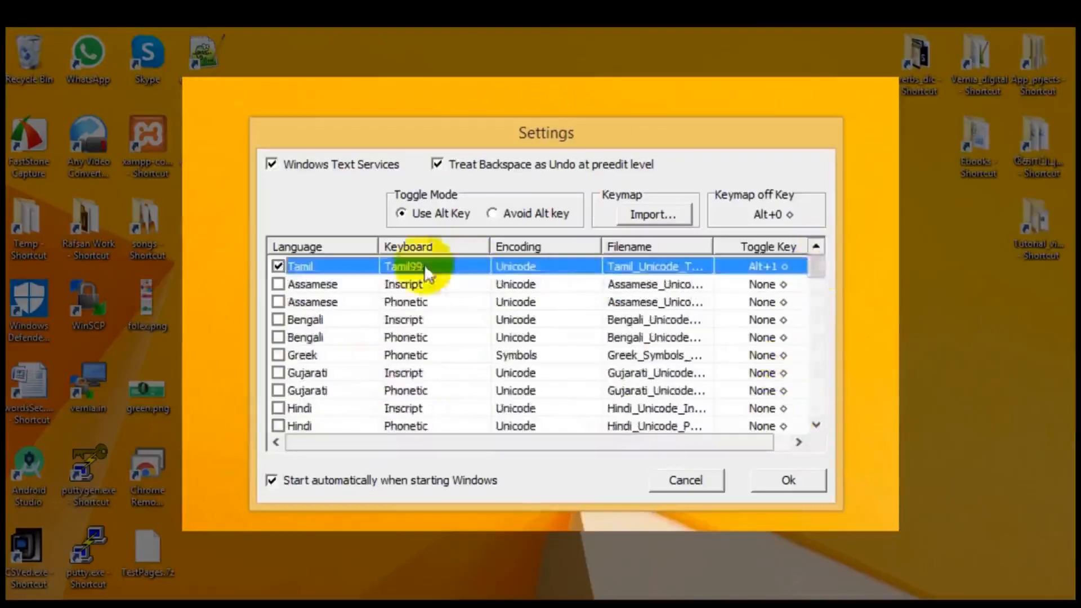
Enable the Tamil Phonetic keyboard with Unicode encoding and assign Alt+2 as its toggle key.
left_click_drag(816, 269, 808, 350)
scroll(421, 351, "down", 5)
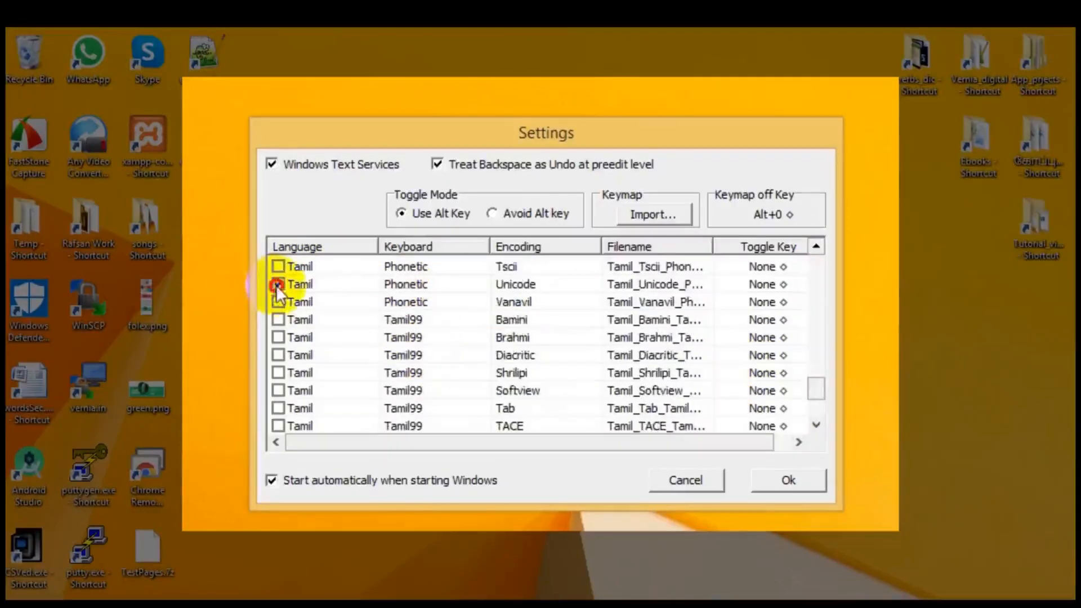
left_click(784, 285)
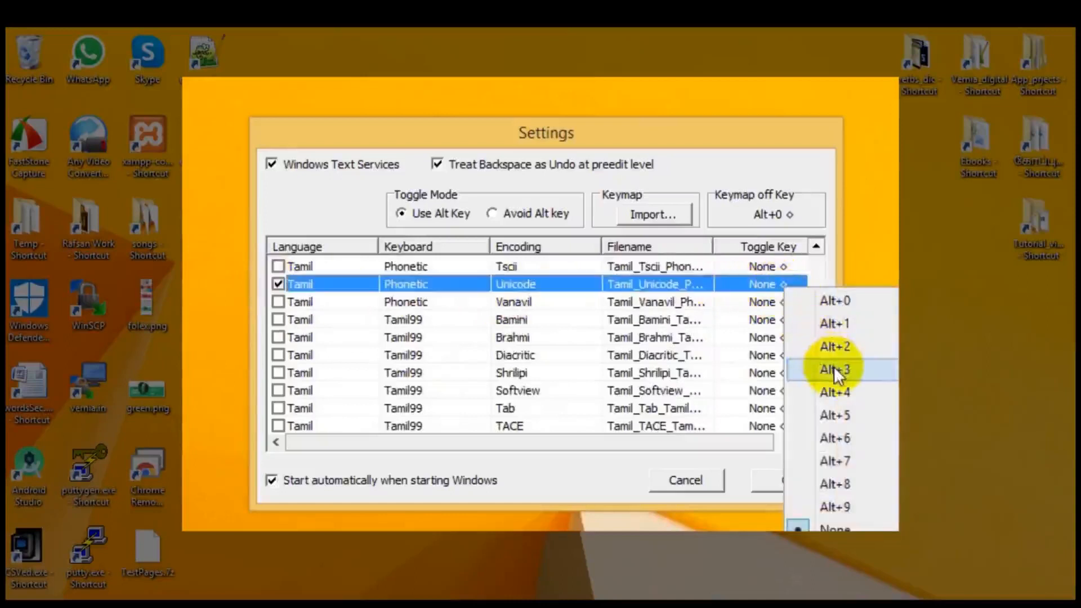
left_click(832, 351)
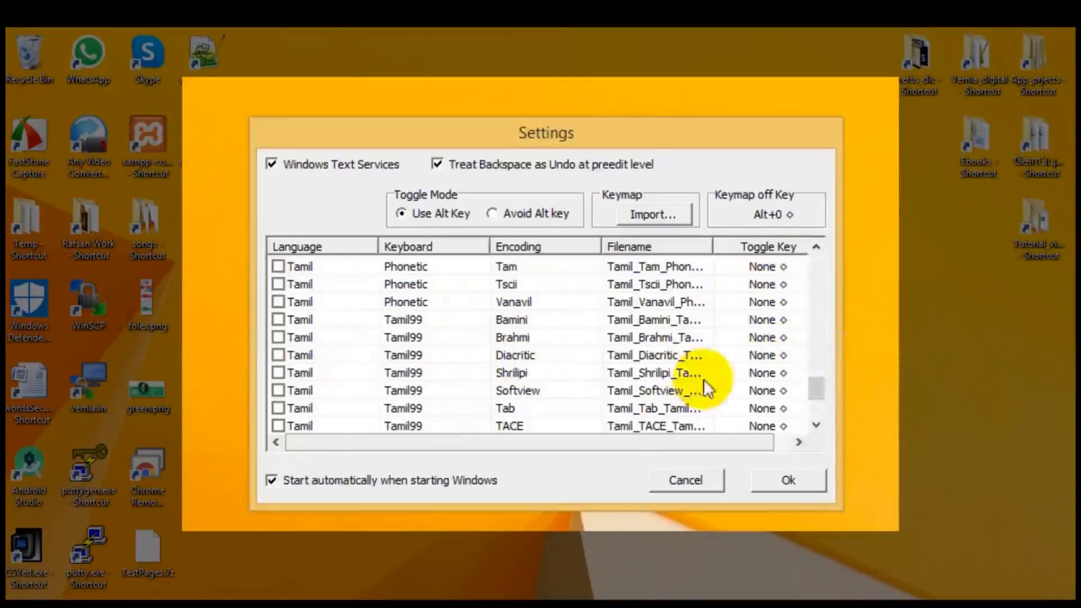
left_click_drag(818, 389, 813, 265)
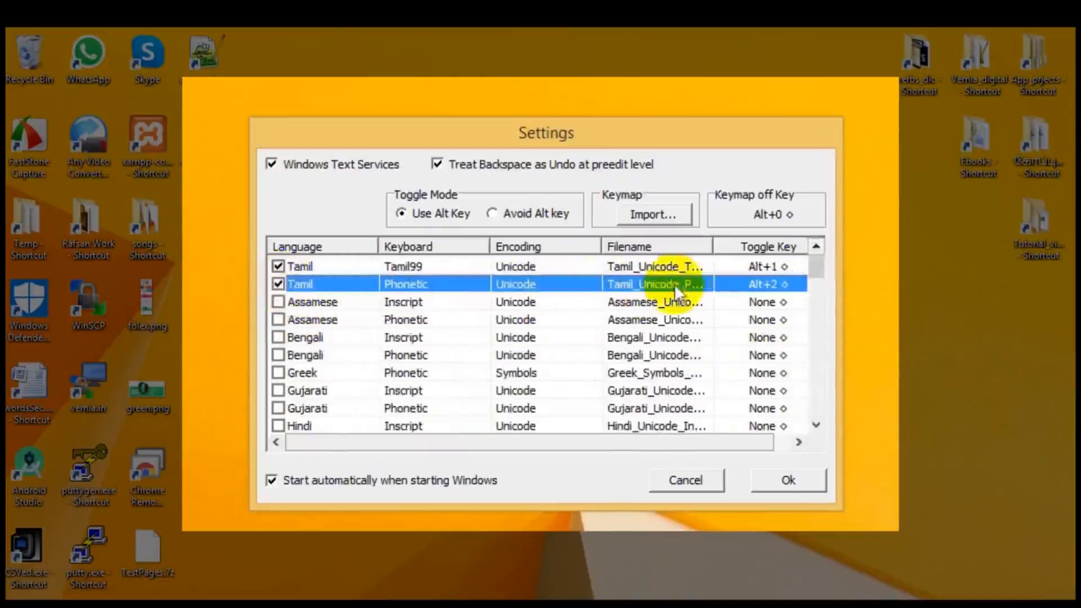
Enable the Hindi Phonetic Unicode keyboard with toggle key Alt+3, then save the settings and let NHM Writer restart.
scroll(279, 390, "down", 1)
left_click(278, 390)
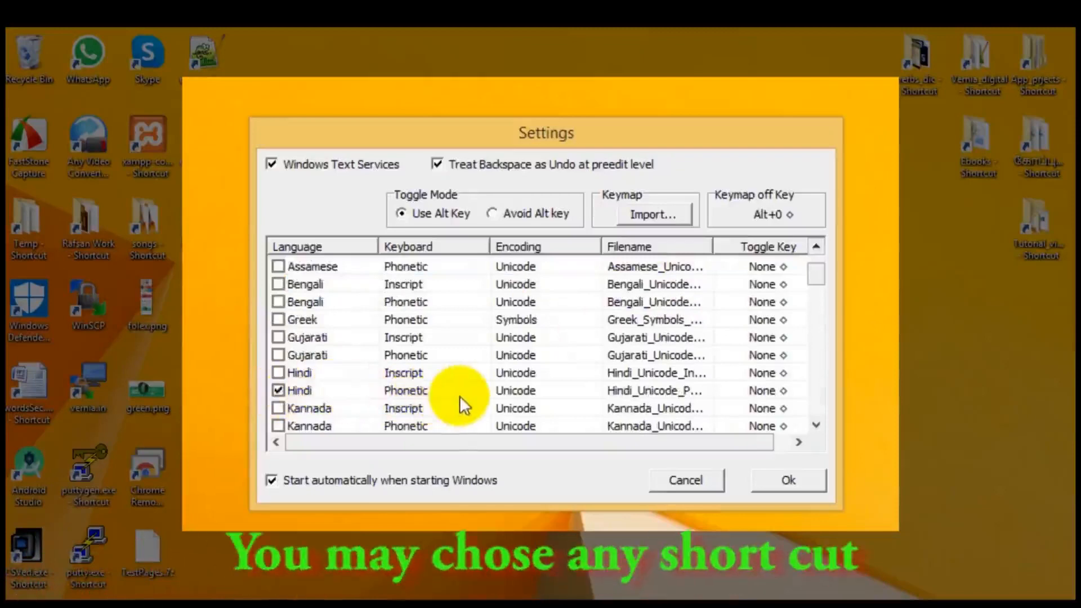
left_click(784, 390)
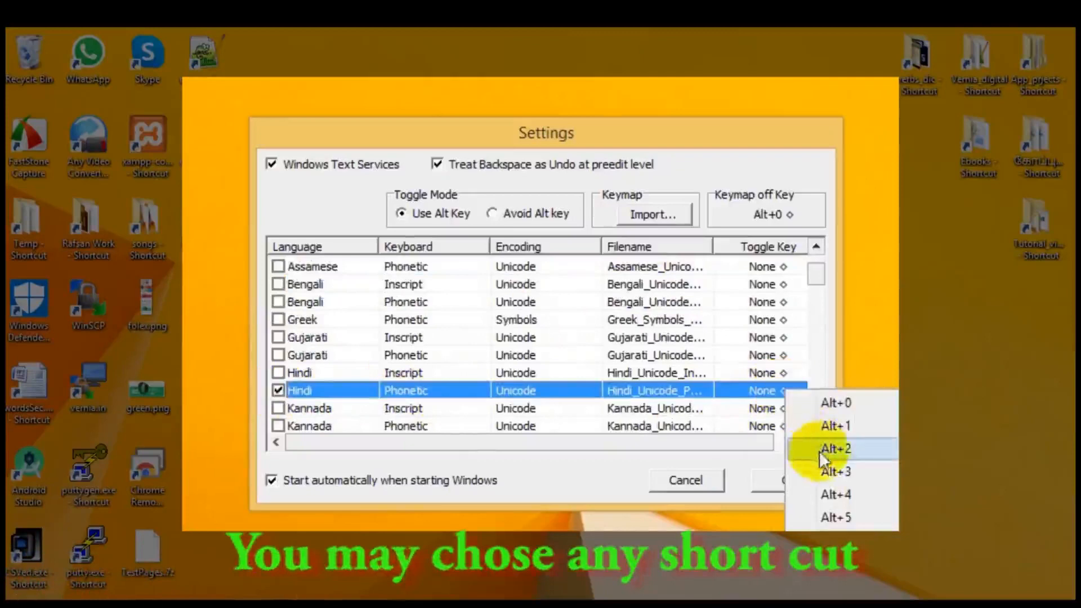
left_click(829, 471)
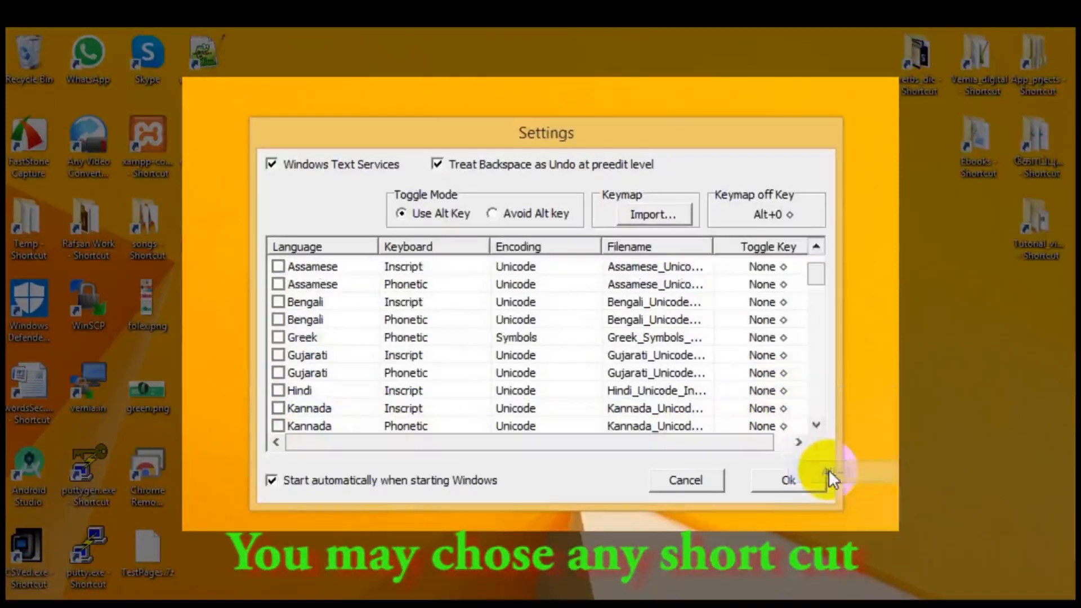
left_click_drag(814, 285, 814, 254)
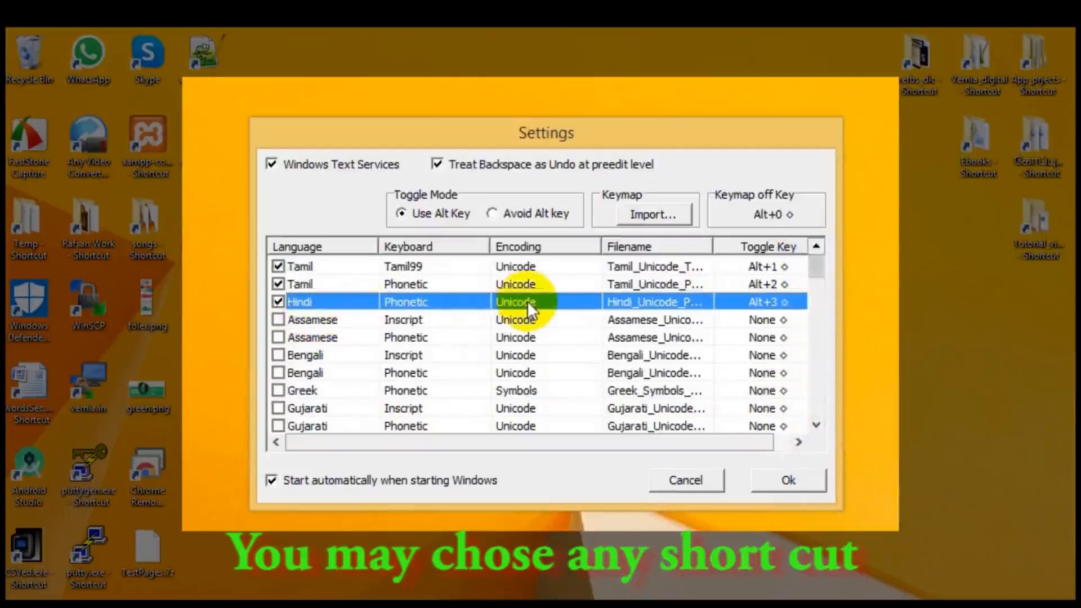
left_click(788, 482)
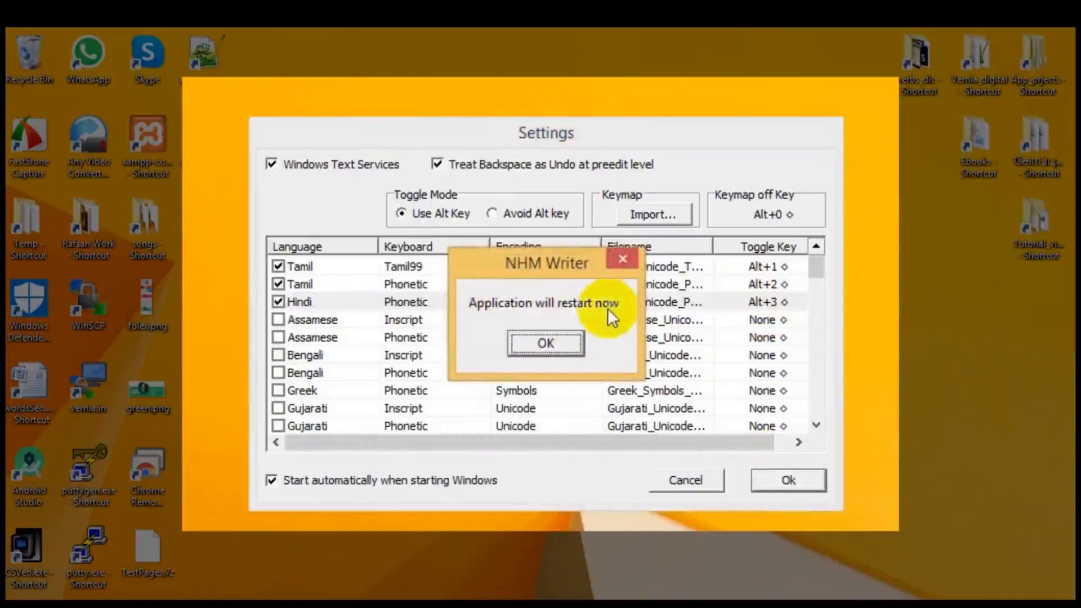
left_click(547, 341)
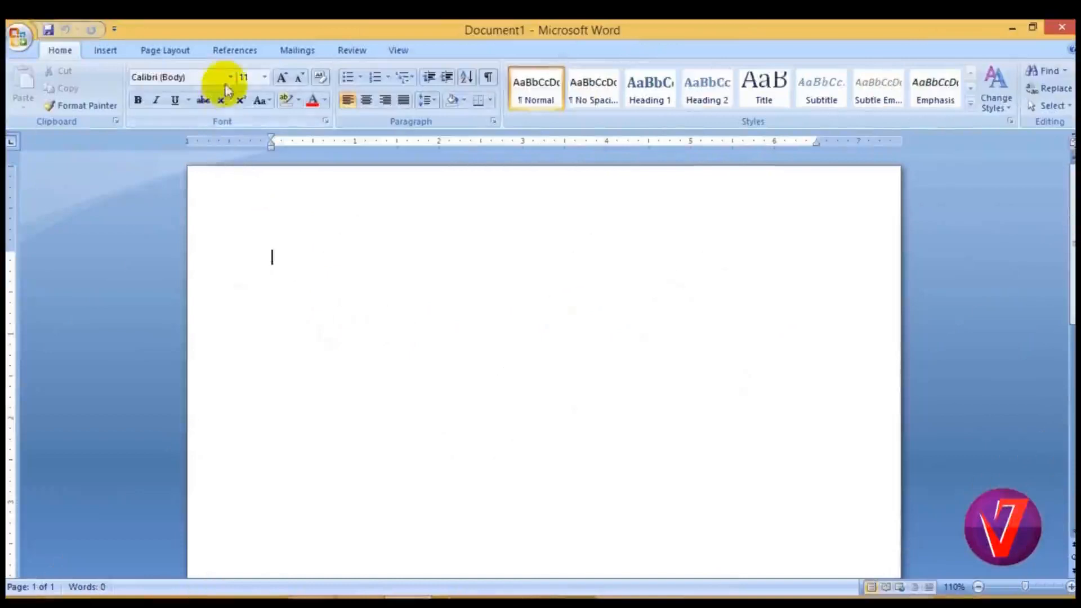
Switch to the blank Microsoft Word document and look through its available fonts for Unicode fonts such as Arial Unicode MS.
left_click(230, 77)
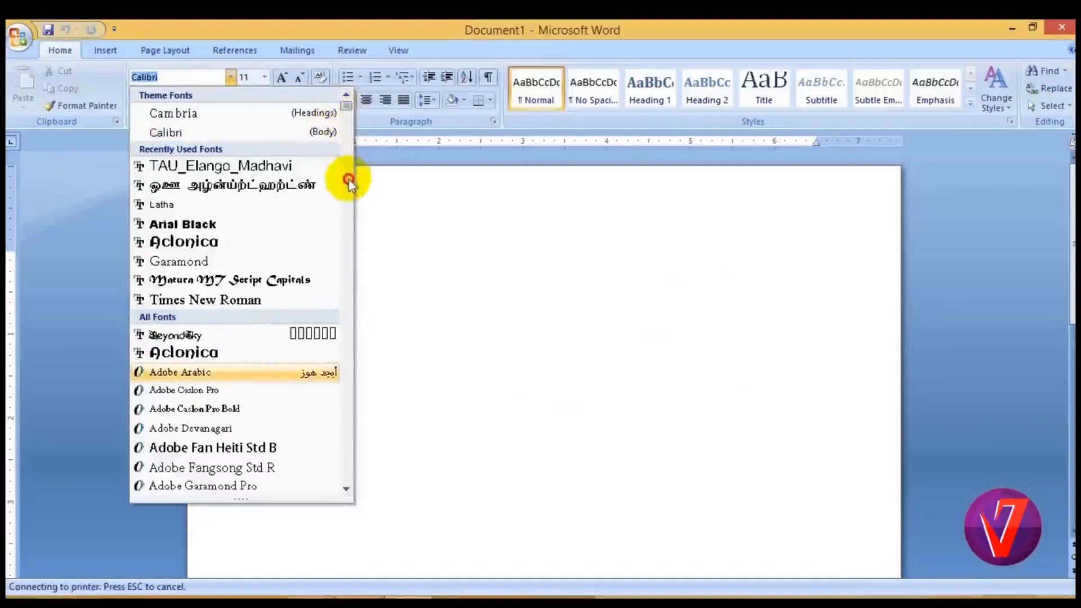
scroll(252, 292, "down", 1)
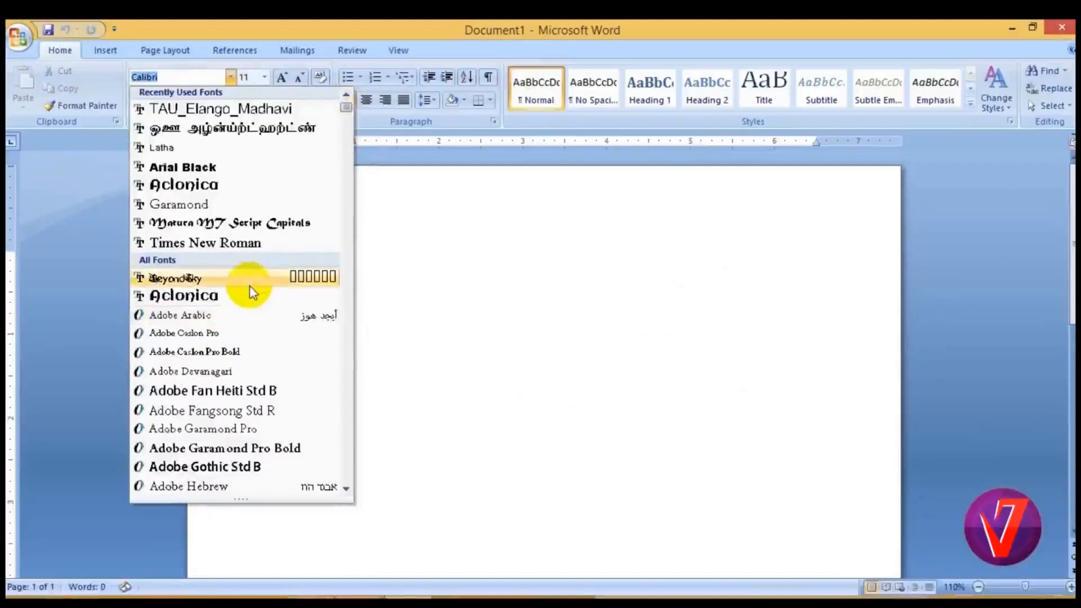
scroll(252, 291, "down", 6)
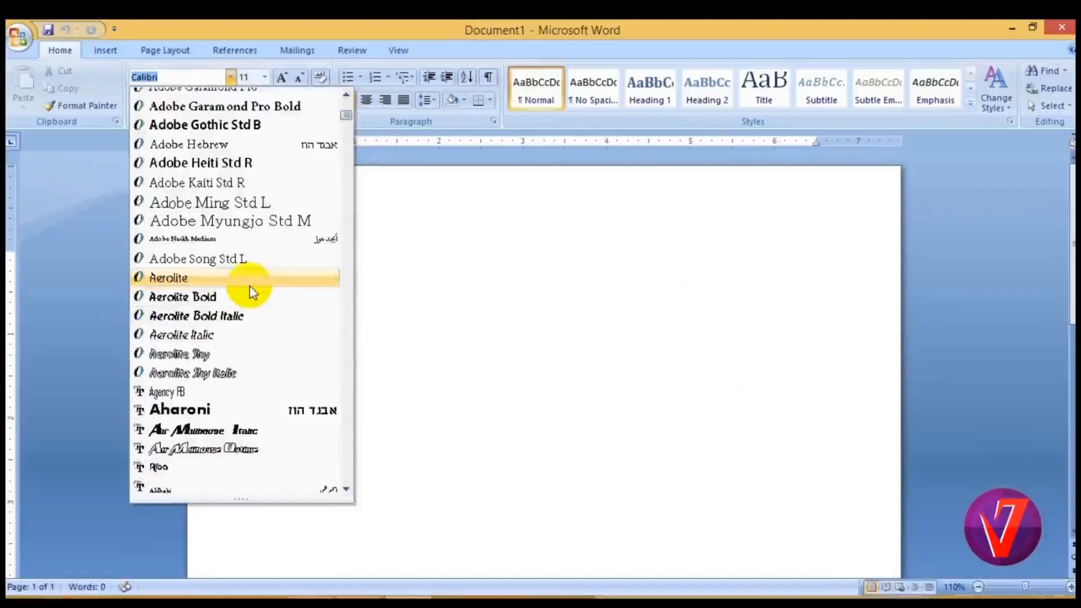
scroll(244, 329, "down", 2)
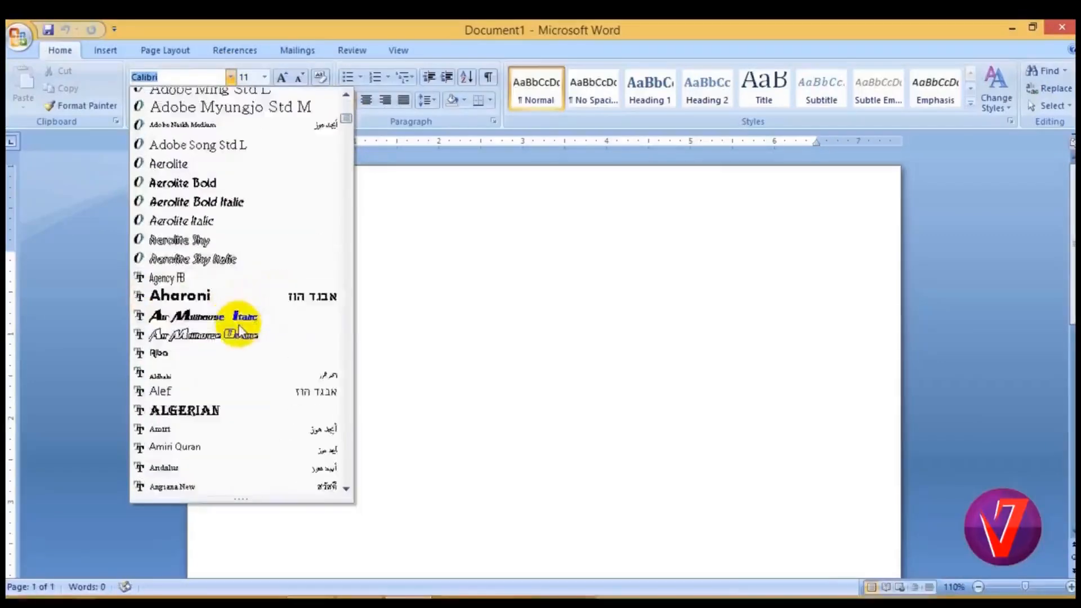
scroll(239, 330, "down", 1)
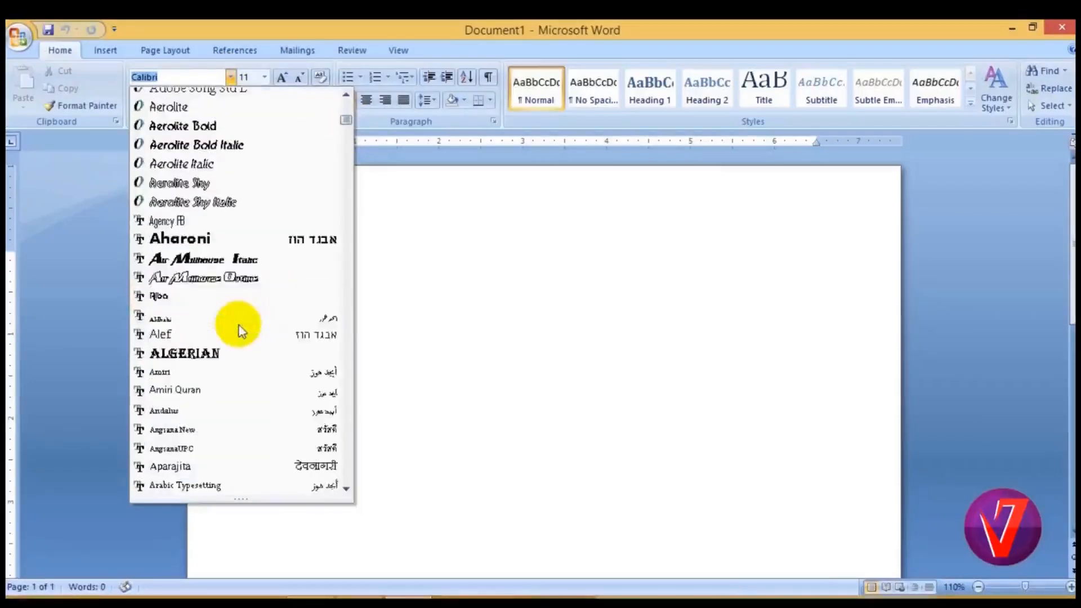
scroll(240, 330, "down", 4)
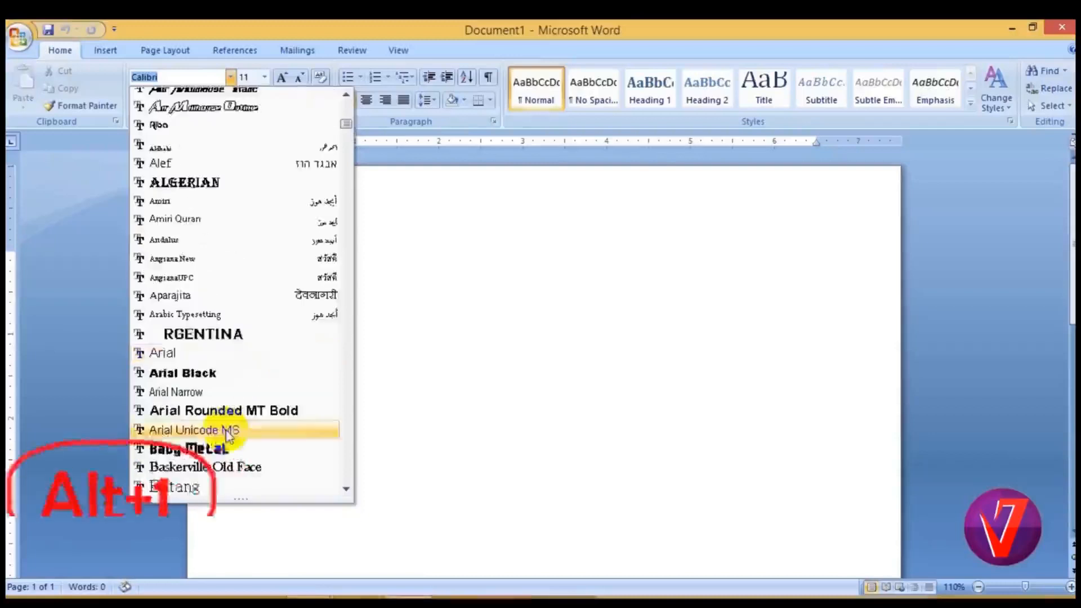
left_click(291, 353)
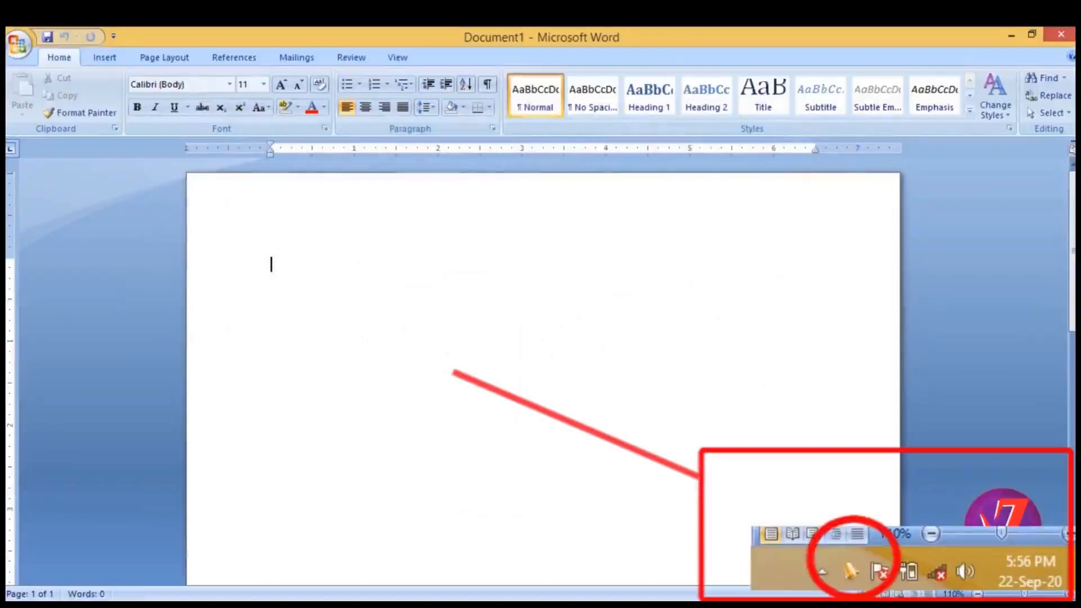
With the Tamil Tamil99 Unicode keyboard active, write "அம்மா நலமாக இருக்கிறாய" on the first line and start a new line.
left_click(851, 573)
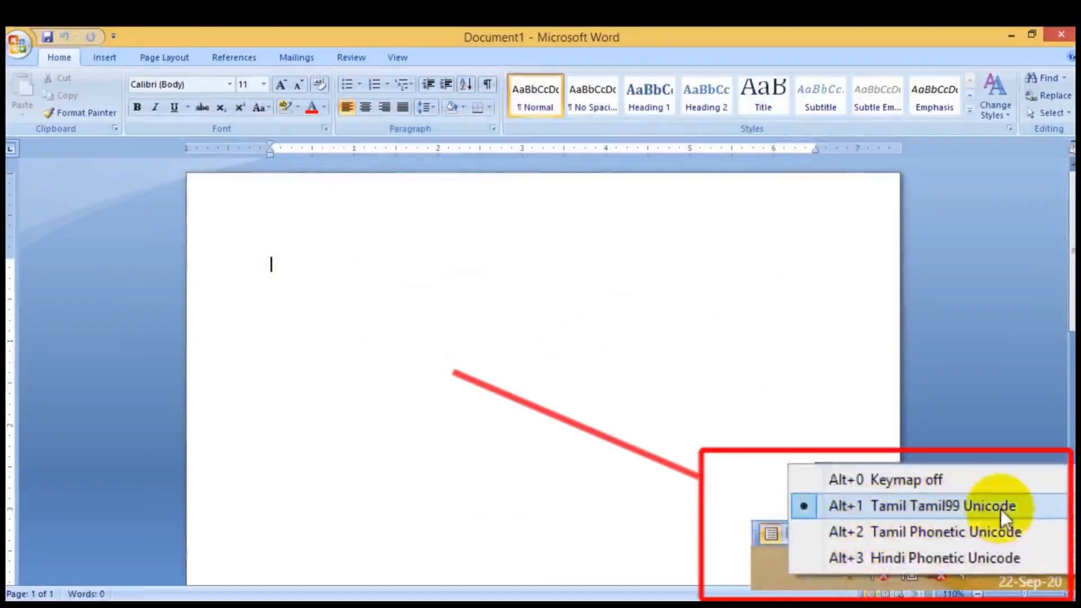
left_click(362, 380)
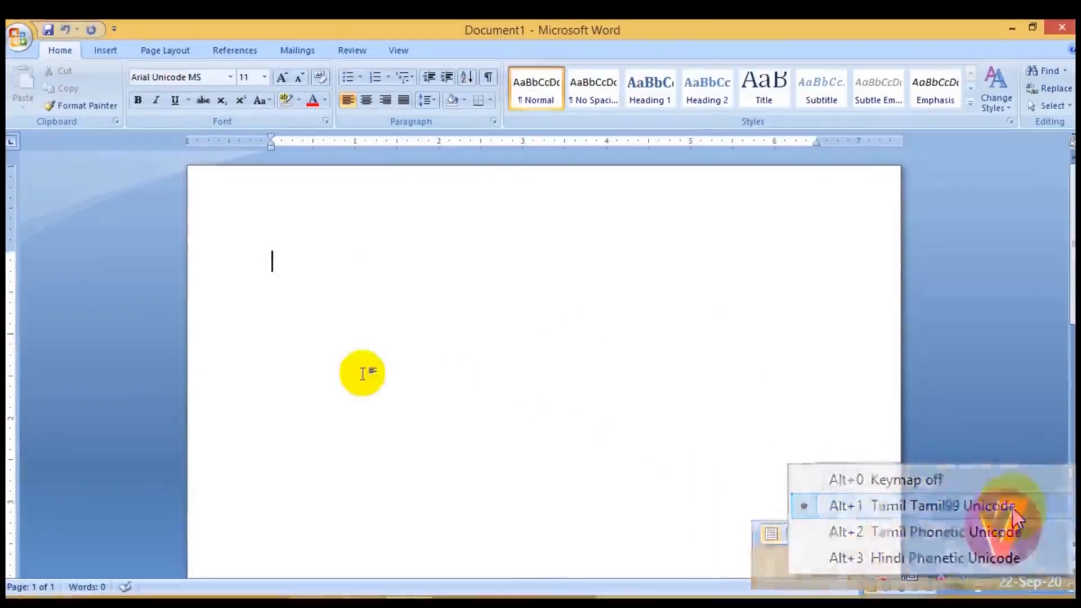
type("அ")
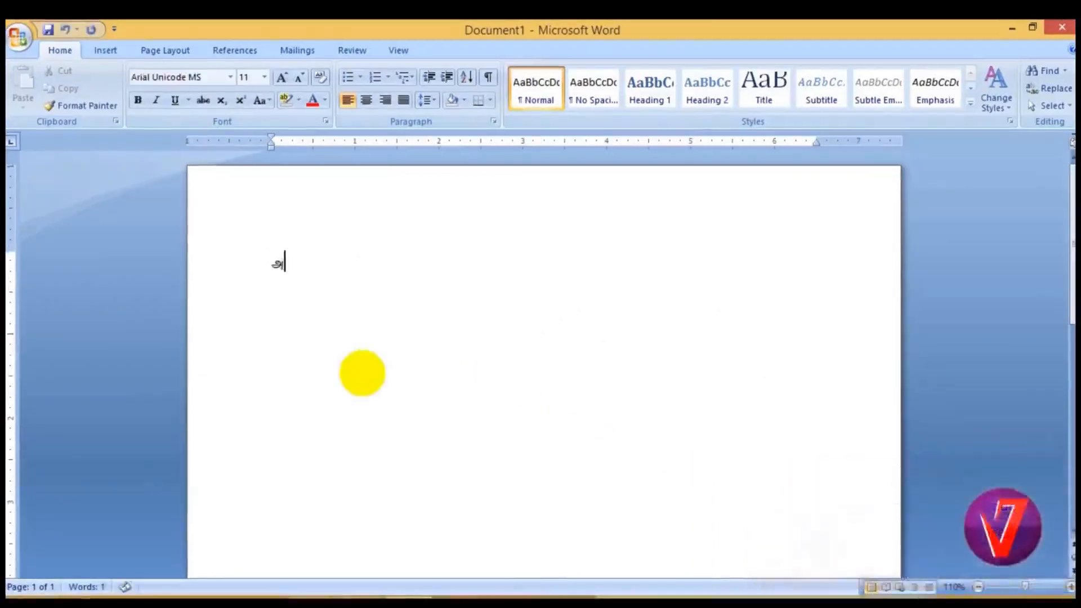
type("ம்ம")
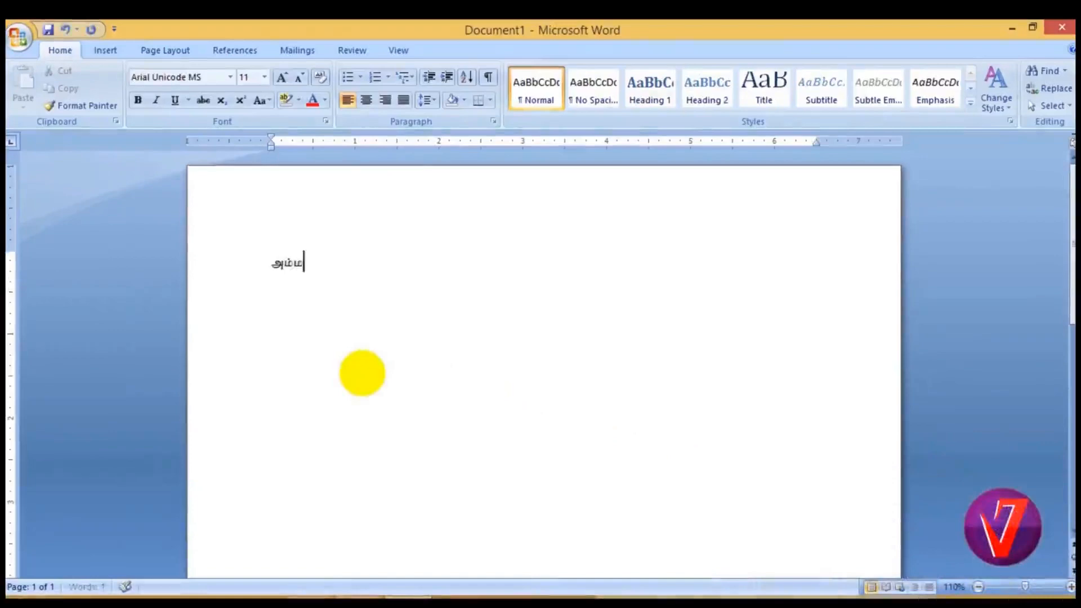
type("ா நல")
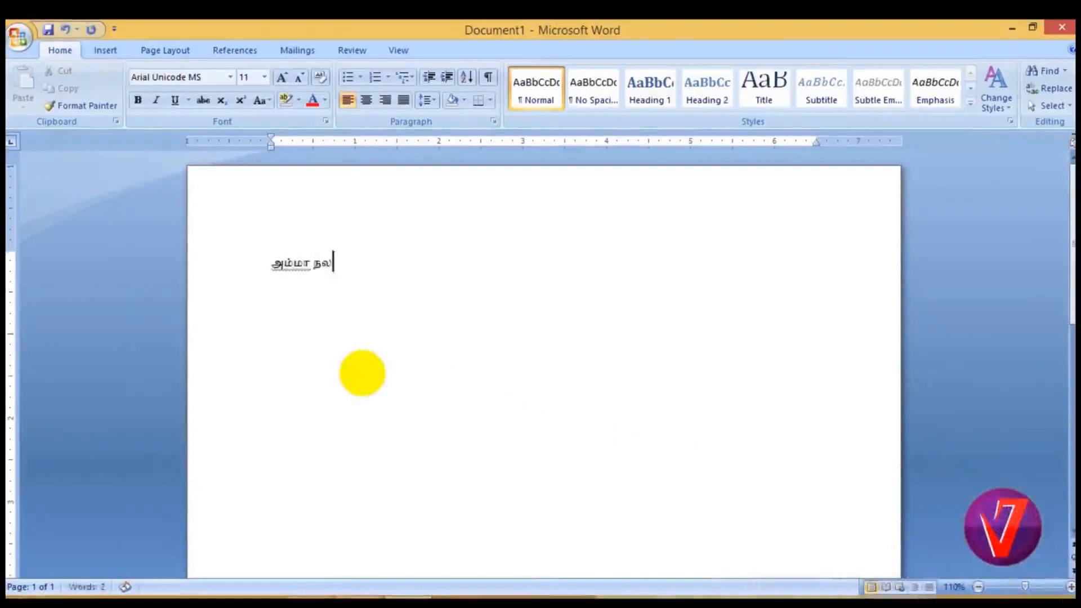
type("மாக")
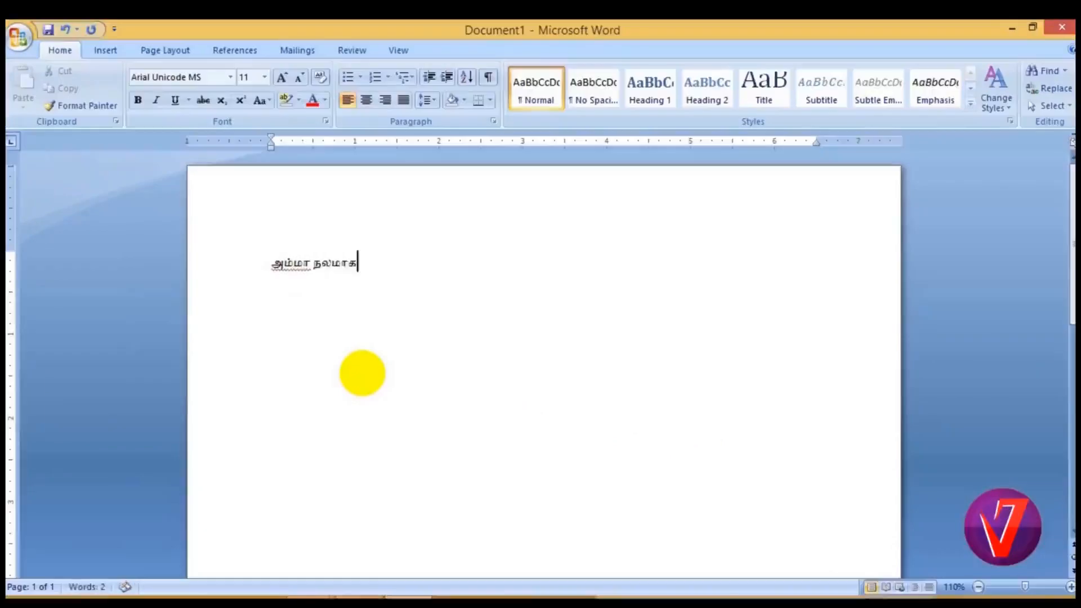
type(" இருக்கி")
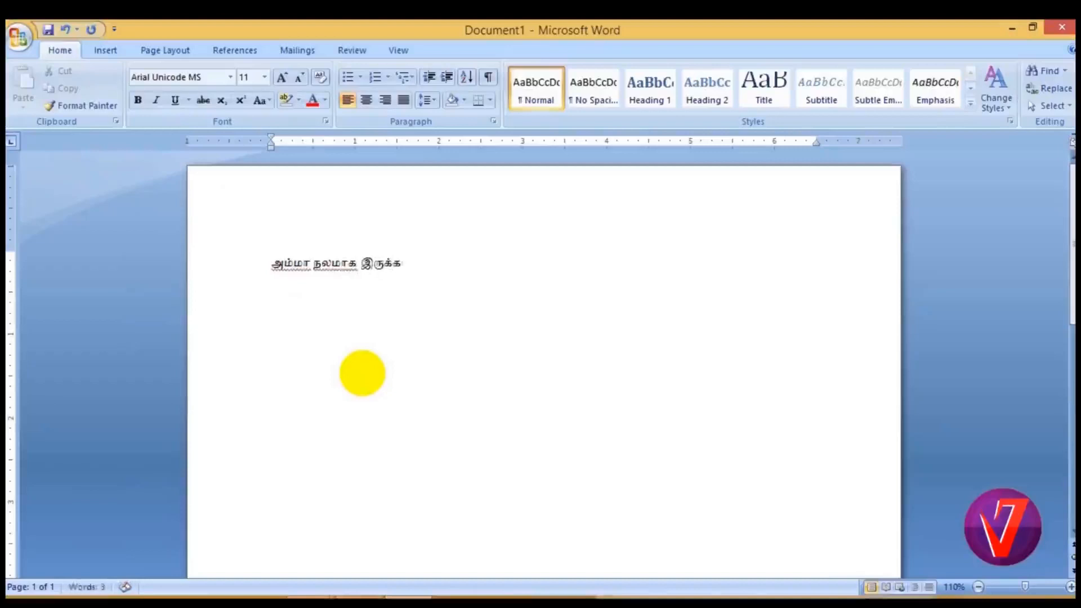
type("றாய")
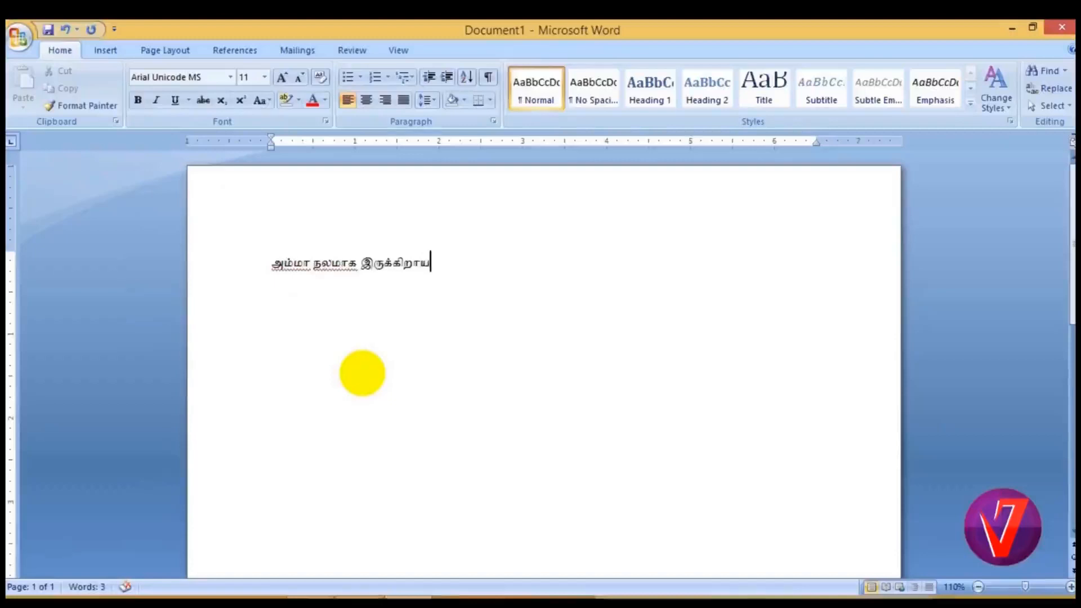
key("Return")
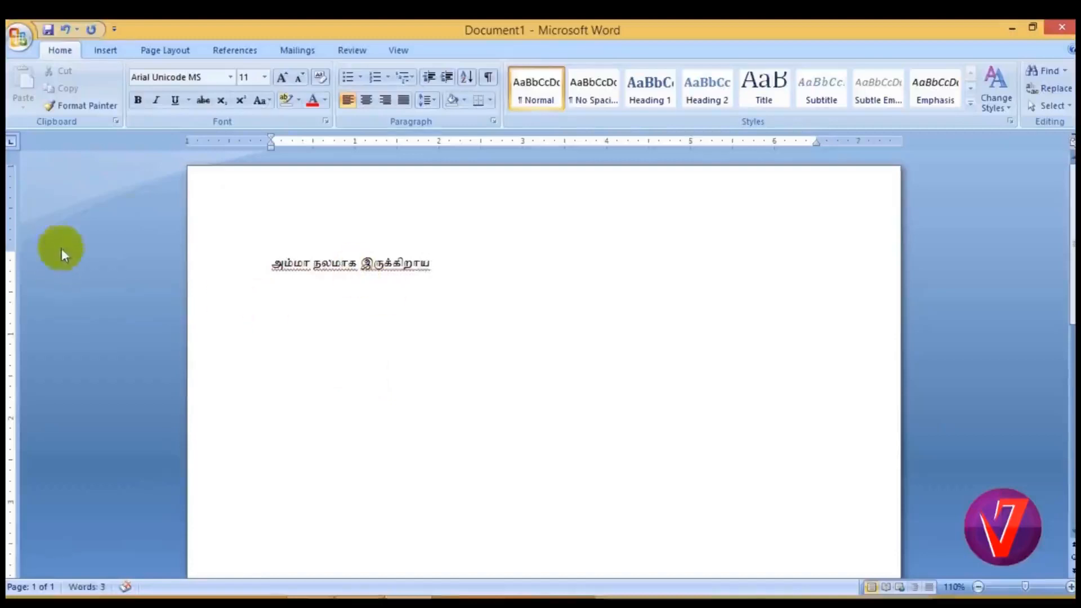
Set the font to Latha and write "என் மதிப்புக்கும்" in Tamil on the second line.
left_click(230, 78)
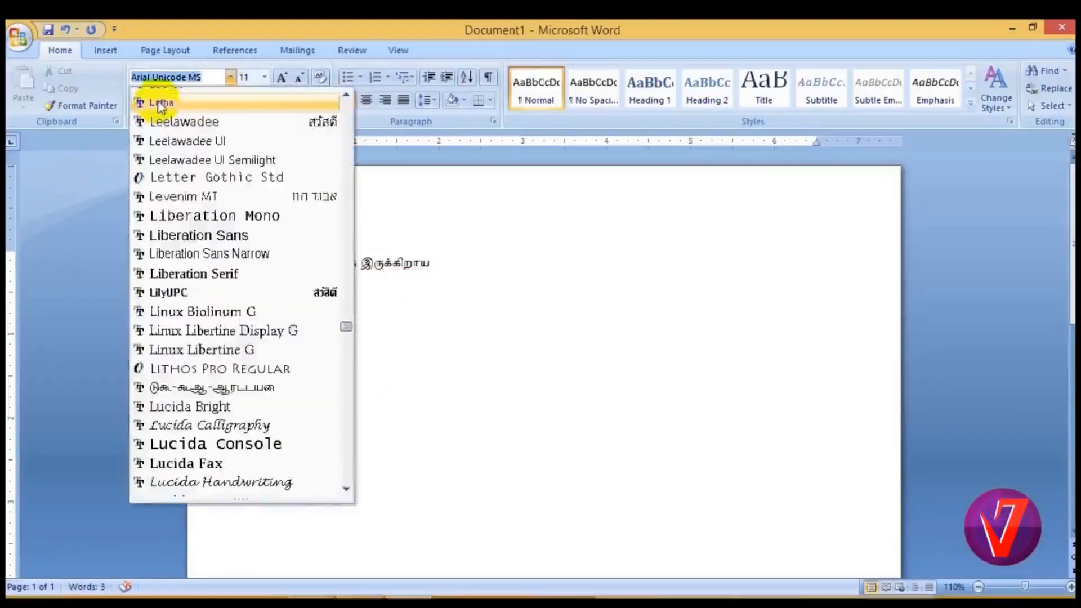
left_click(160, 103)
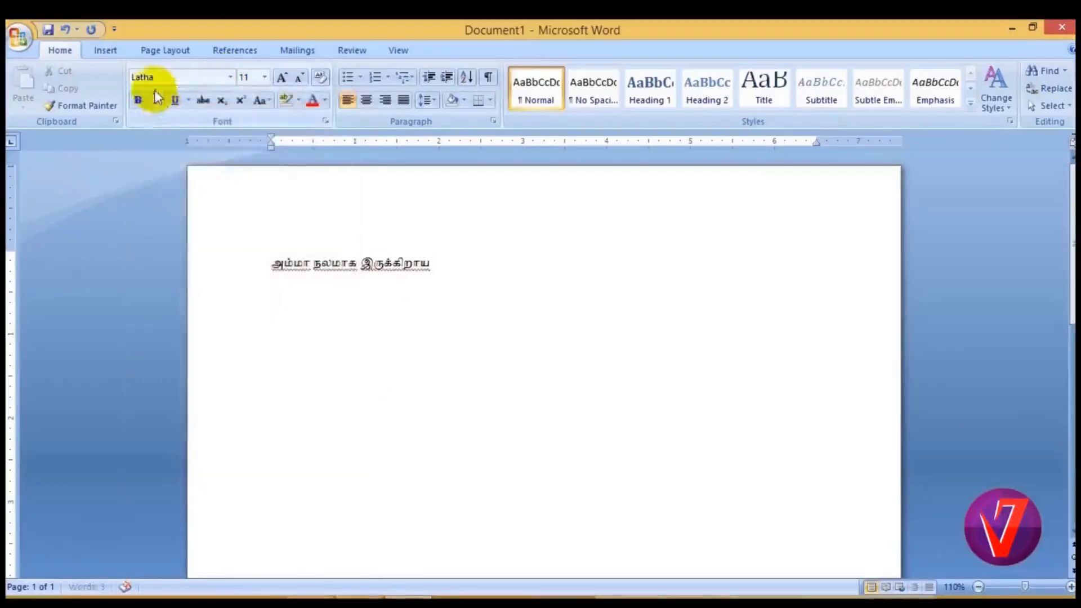
key("Return")
type("என")
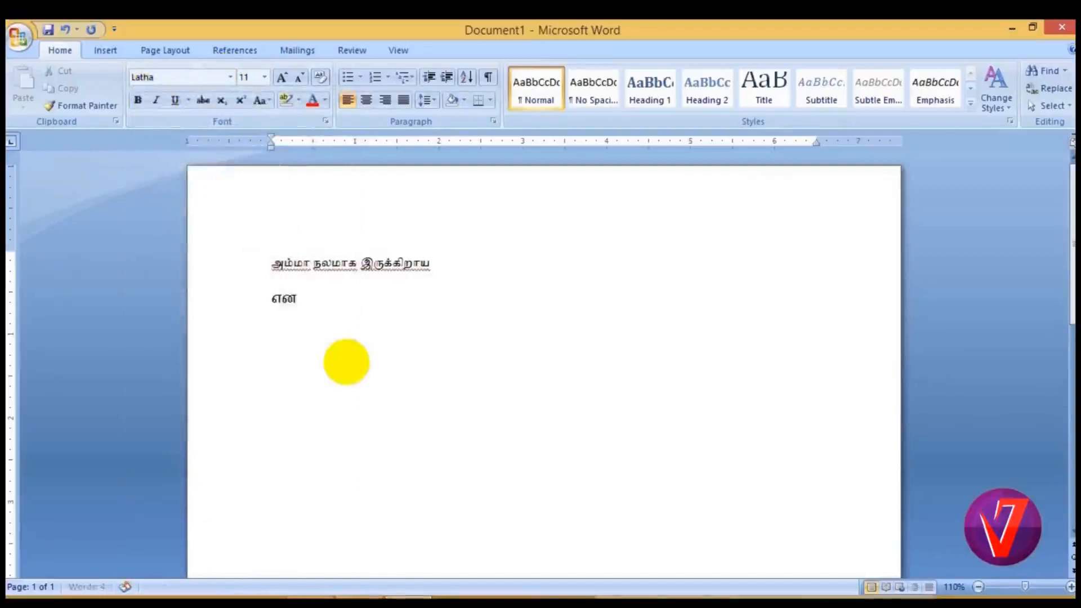
type("்")
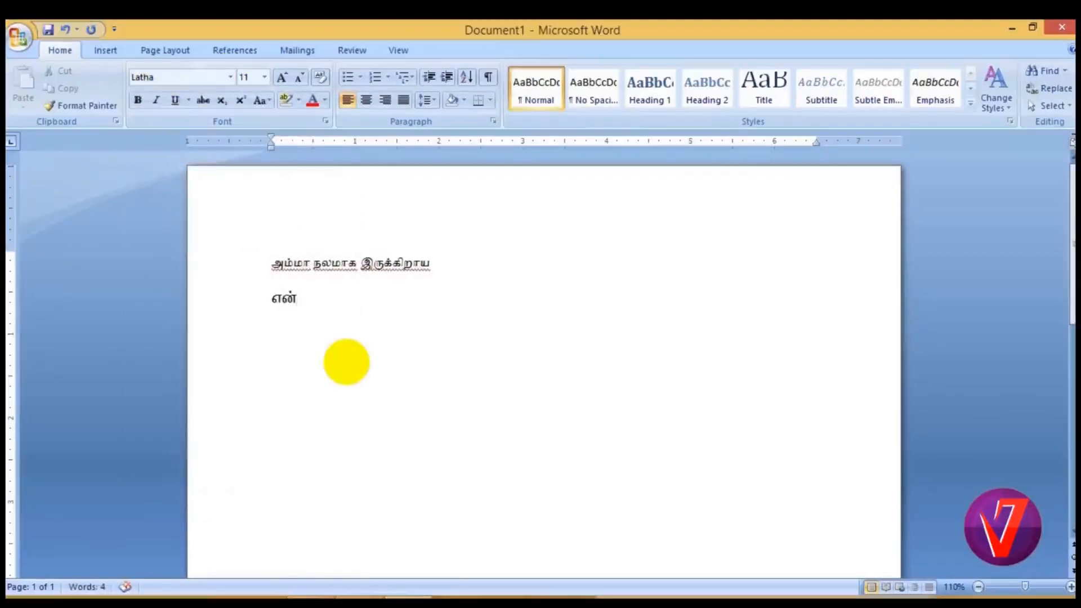
type(" மதிப்புக்க")
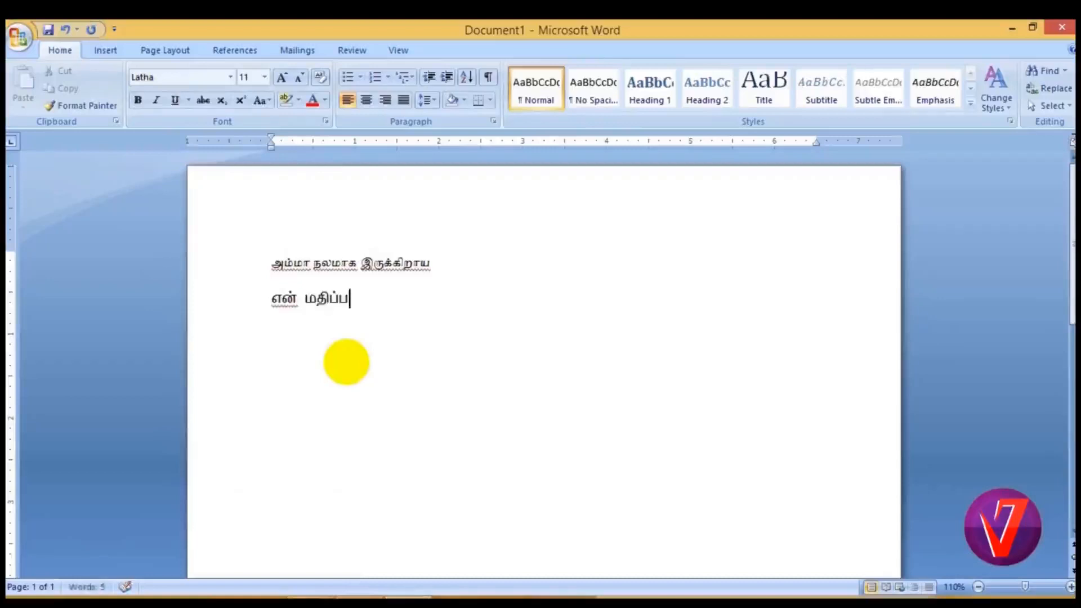
type("ும்")
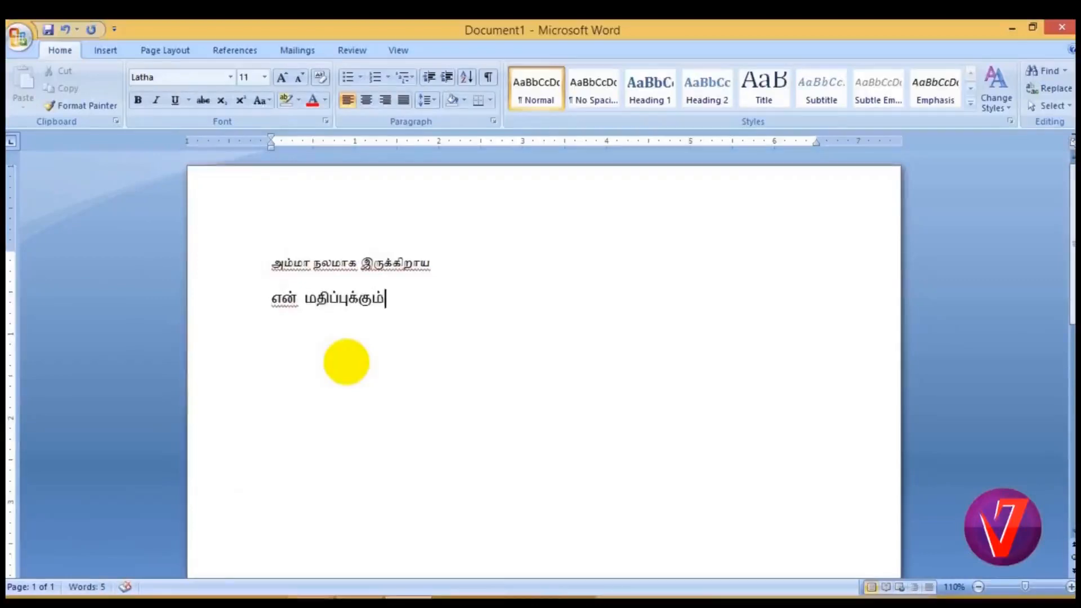
type(" போற")
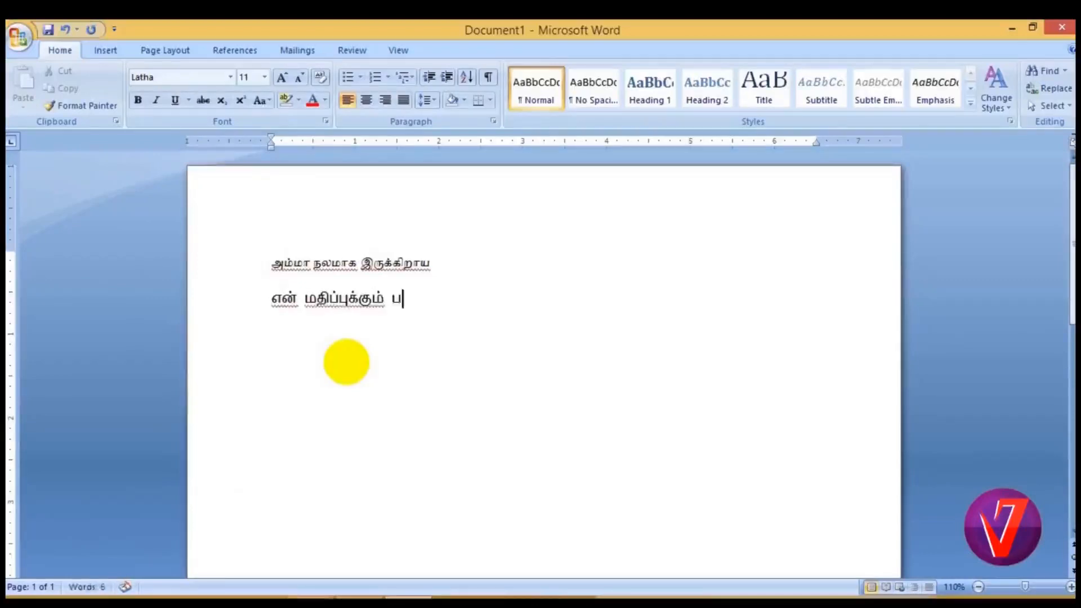
type("்று")
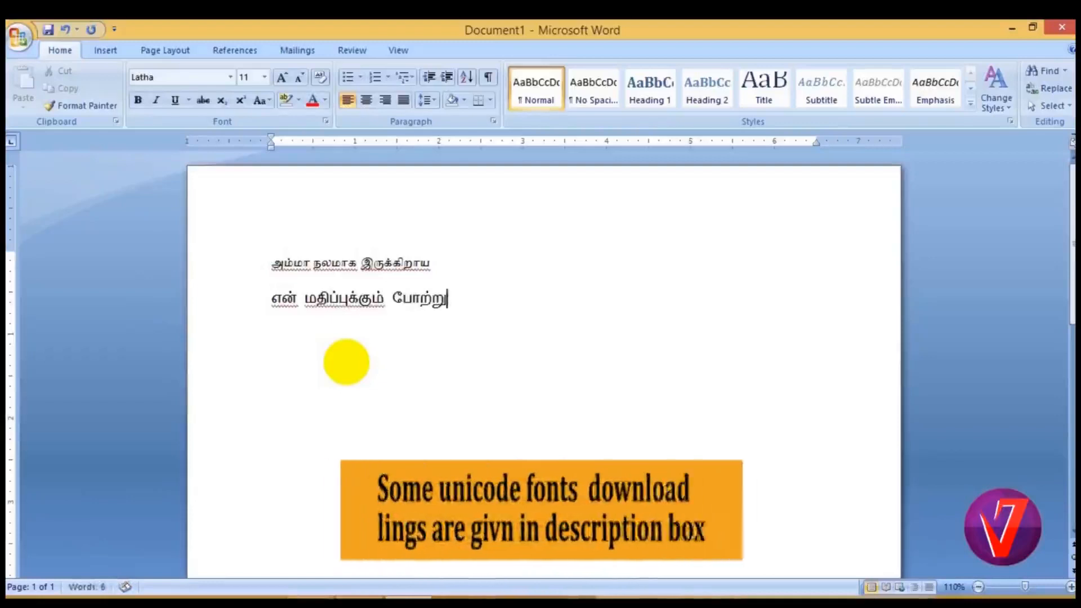
type("தலுக்குப")
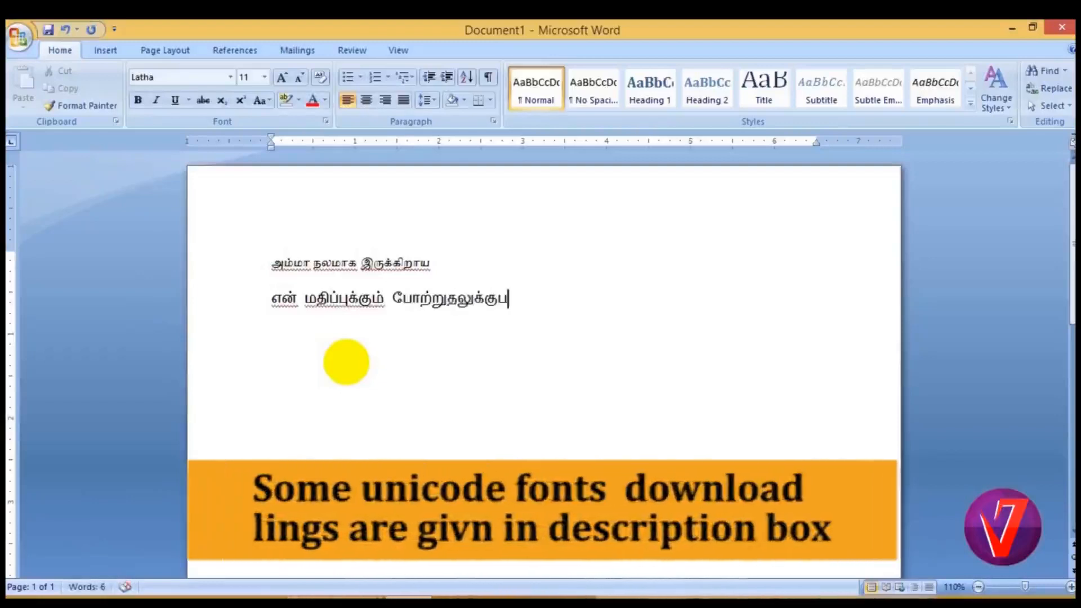
Continue the second line with the Tamil word "போற்றுதலுக்கும்", correcting its ending.
key("BackSpace")
type("ம் உரி")
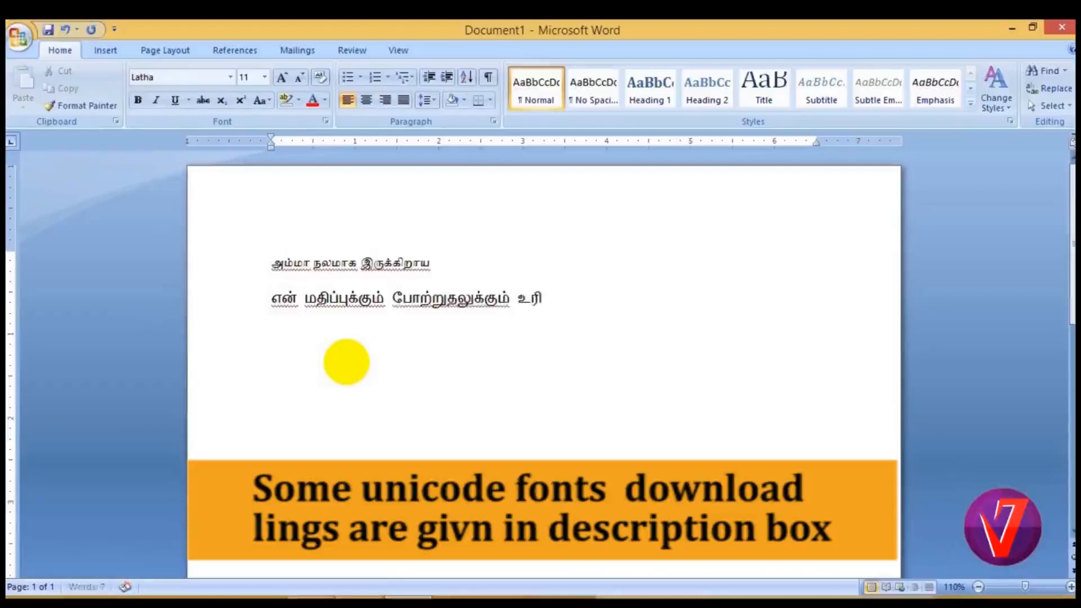
type("யர் என")
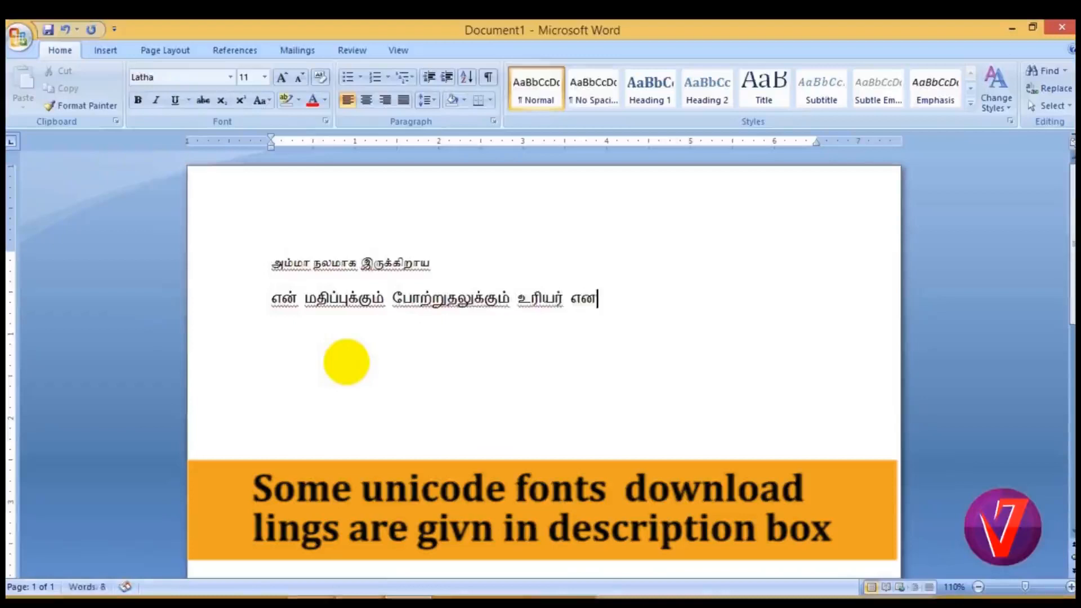
type("் ")
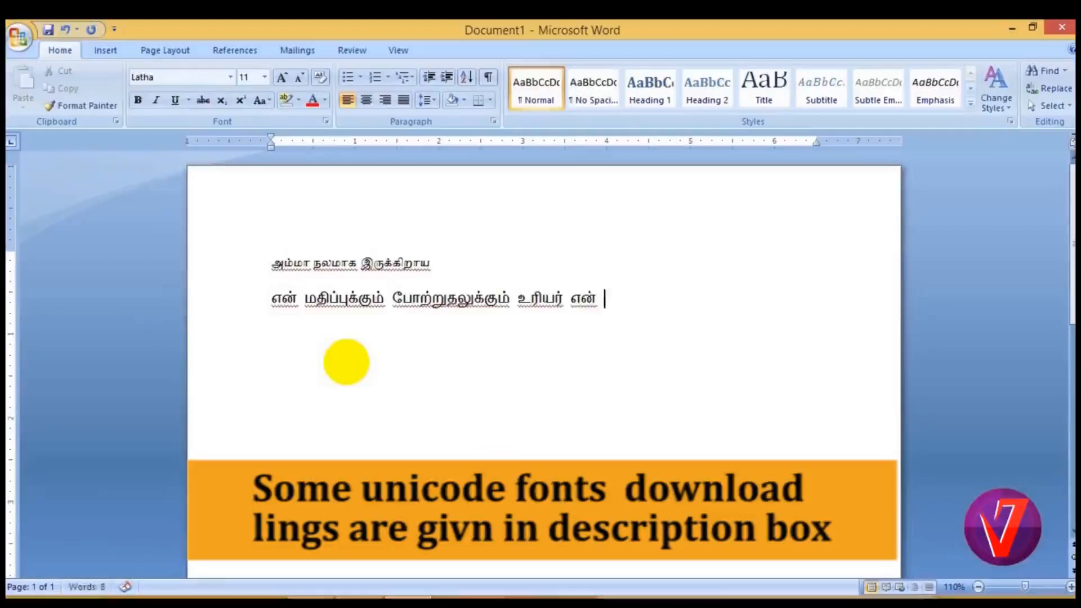
type("அன்னை")
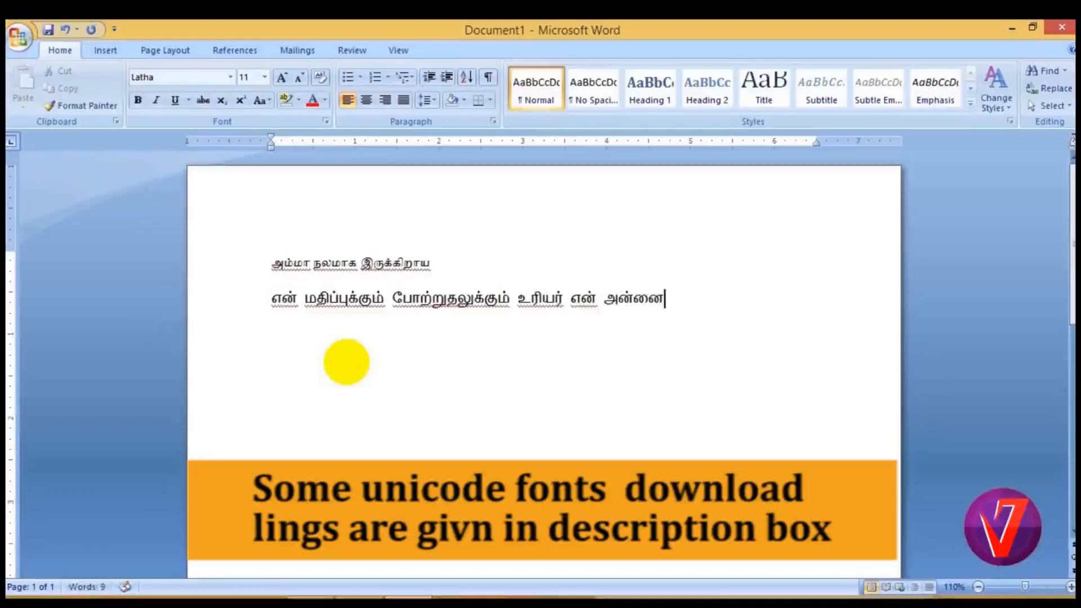
type("யே")
Enlarge both Tamil lines to font size 20 and put the cursor back at the end of the text.
left_click(272, 267)
left_click_drag(272, 267, 664, 290)
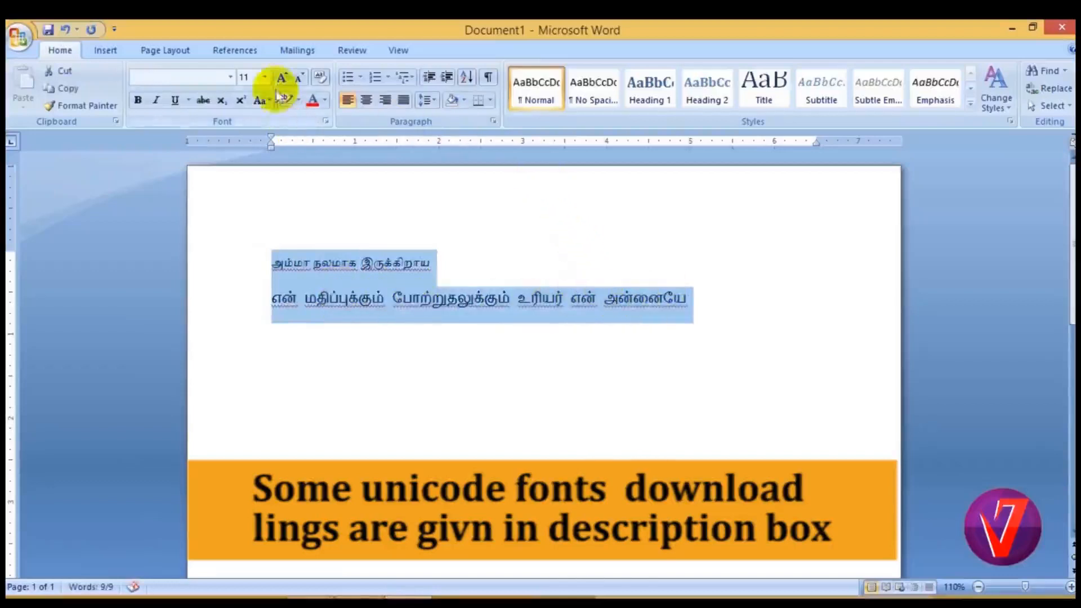
left_click(265, 76)
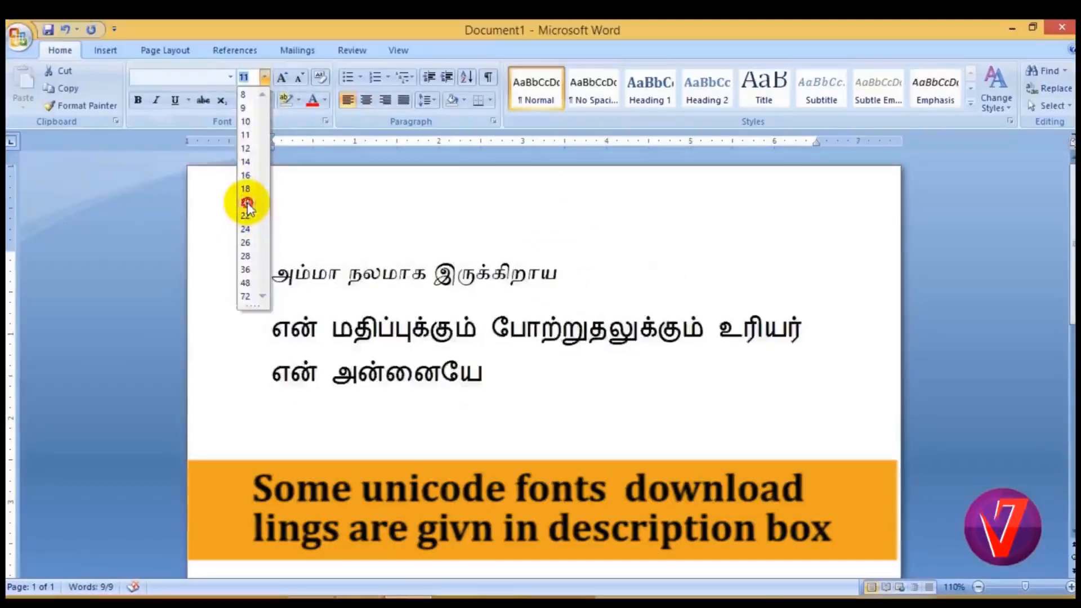
left_click(247, 202)
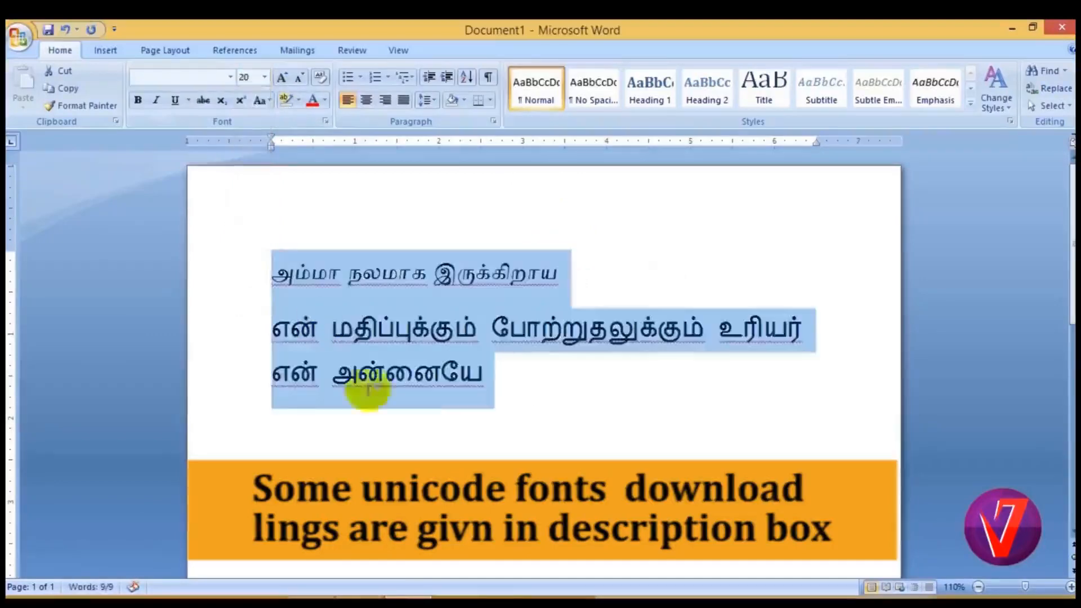
left_click(514, 375)
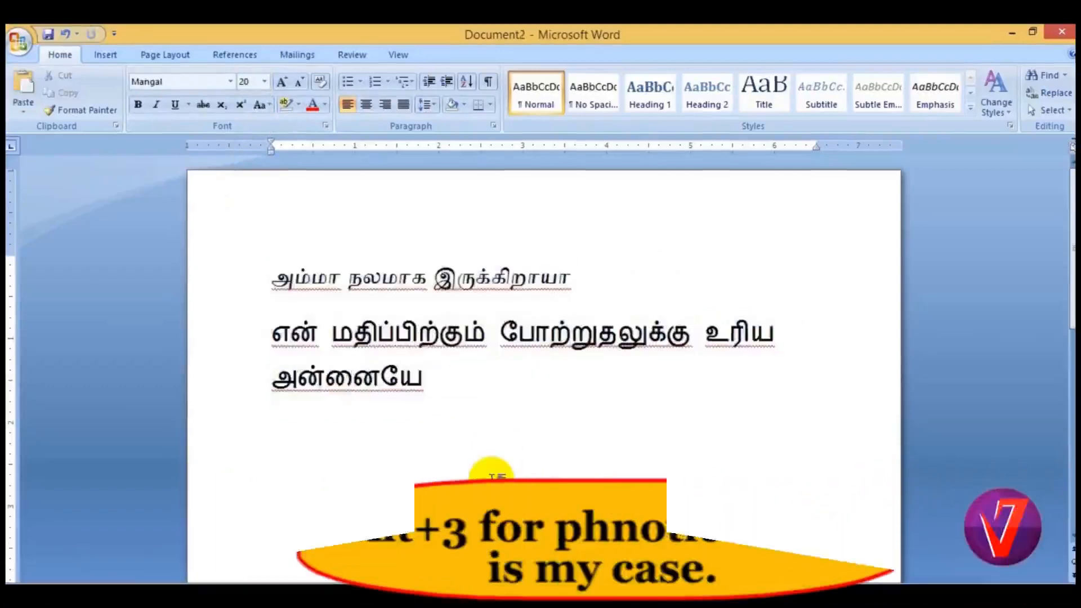
With the Hindi Phonetic Unicode keyboard active, write "माथा पिथा गुरु" below the Tamil text in the Mangal font.
type("मात")
key("BackSpace")
type("थ")
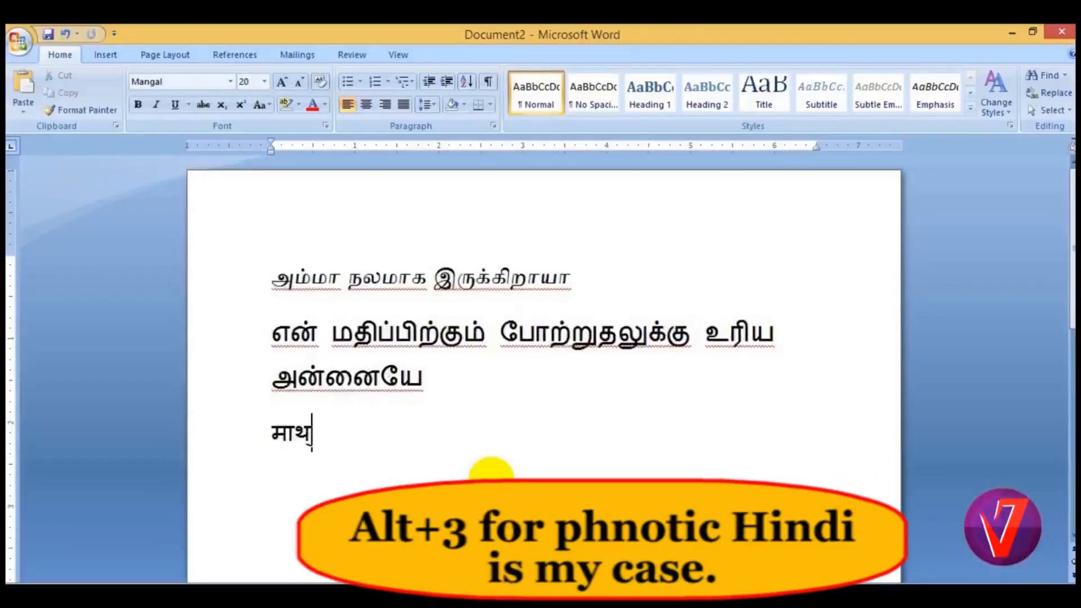
type("ा")
type(" प्")
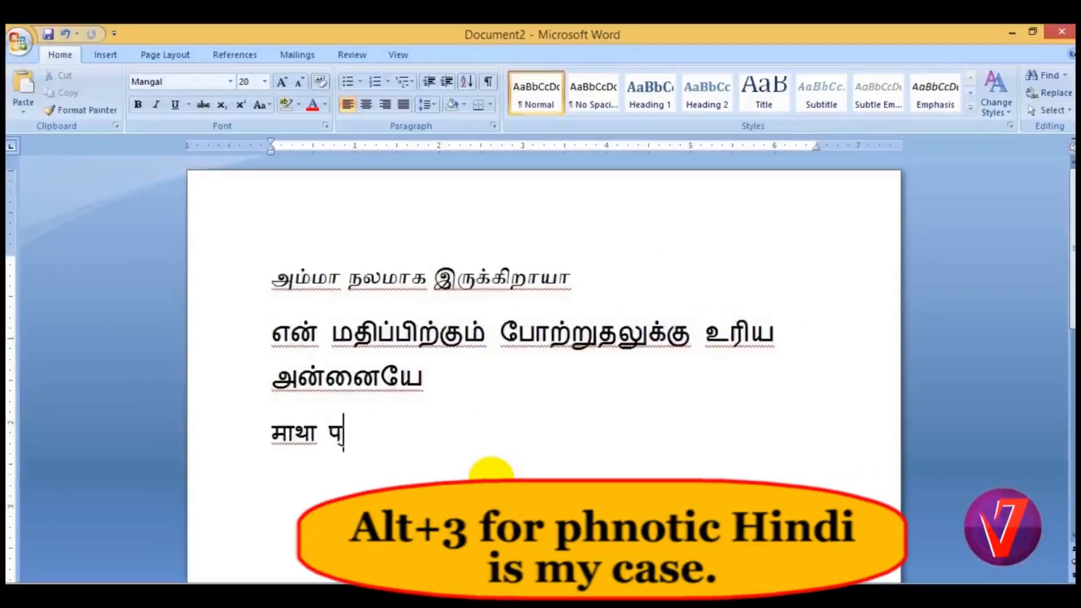
type("ि")
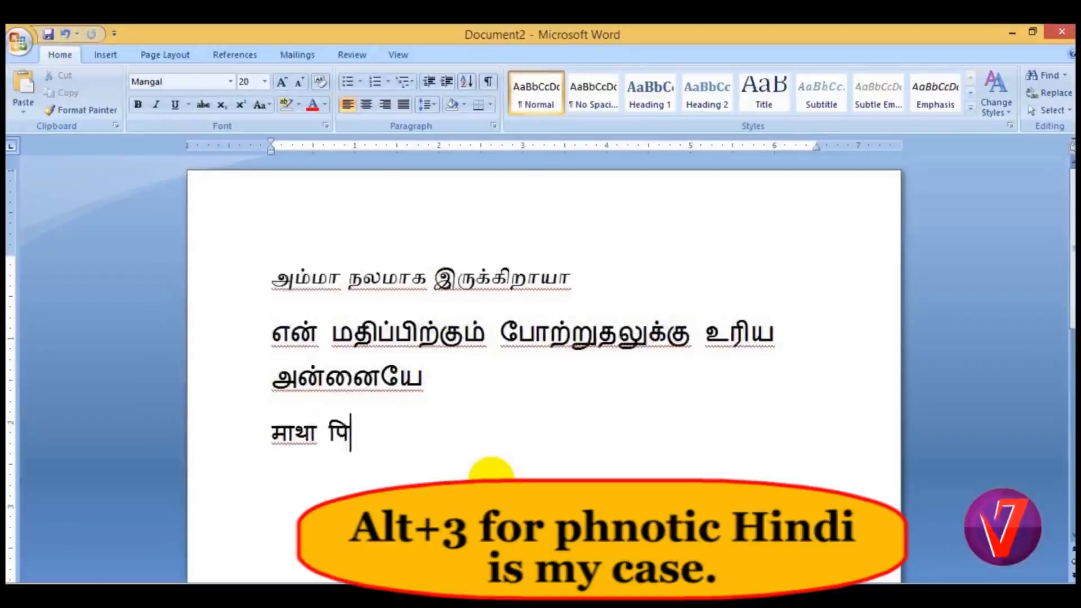
type("था")
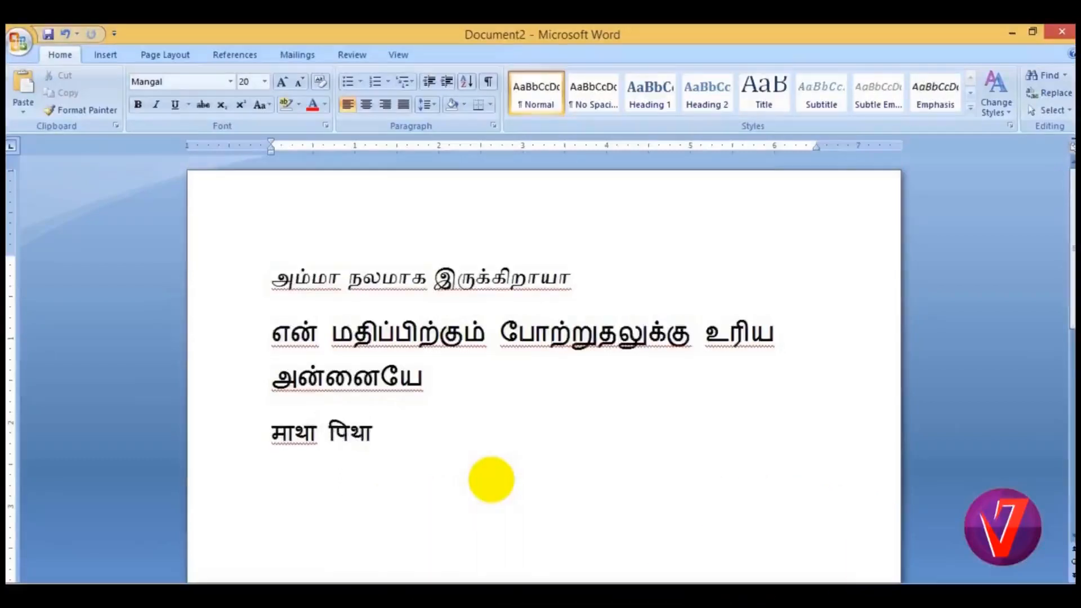
type(" ग्")
type("ुरु")
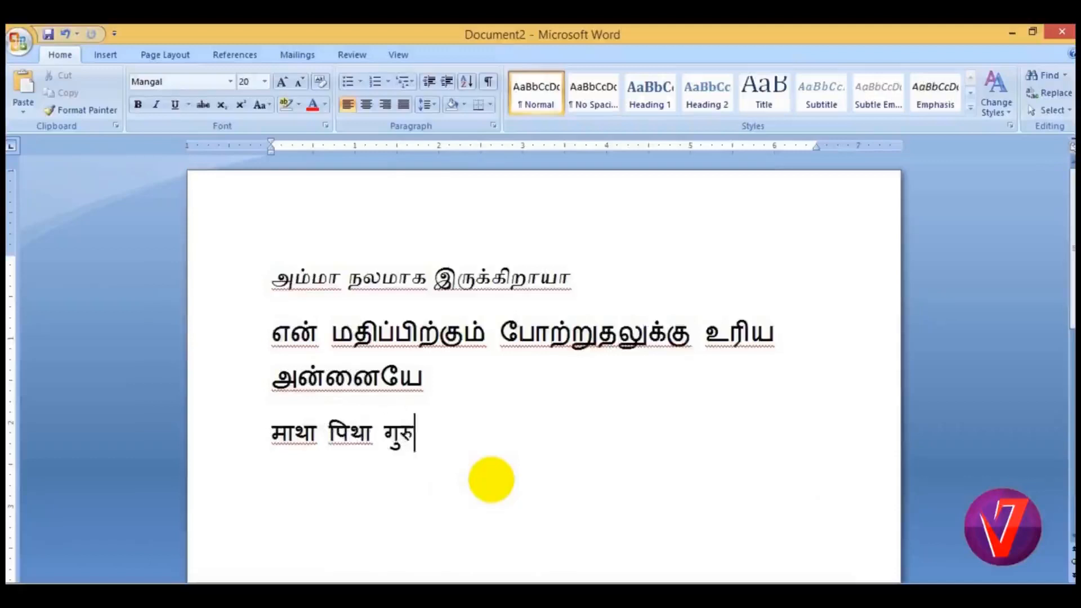
Start a new line and write the Hindi words "मा मुजे".
key("Return")
type("मा")
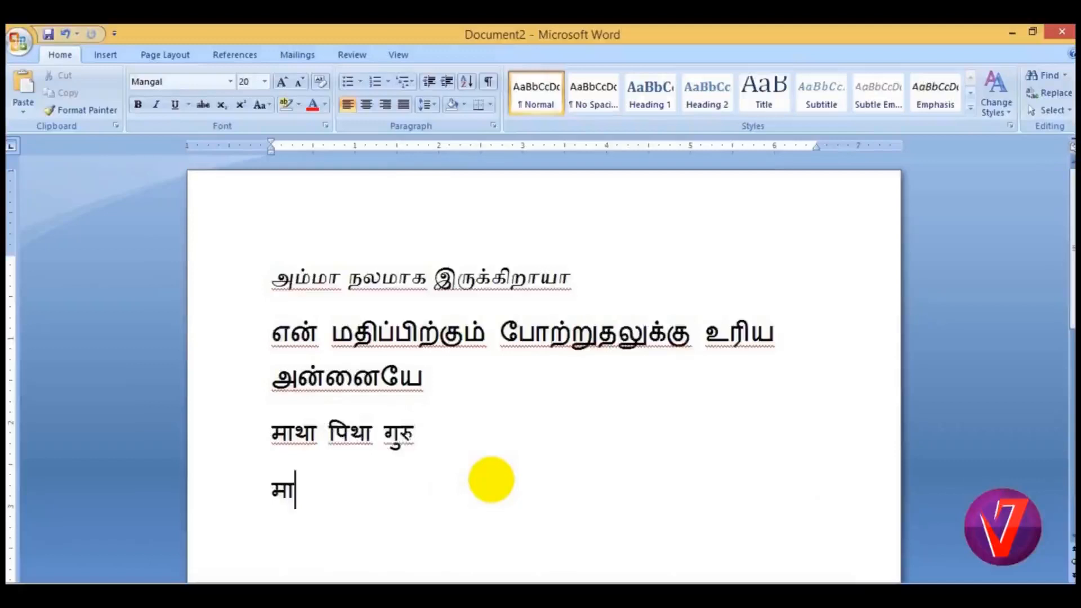
type(" म्")
key("BackSpace")
type("ुज")
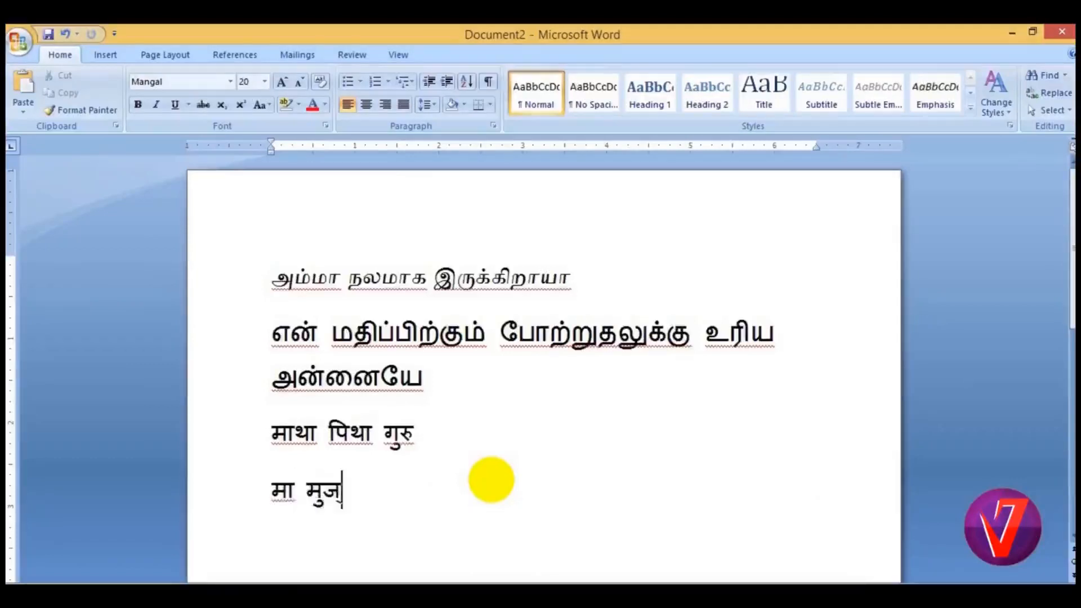
type("े क")
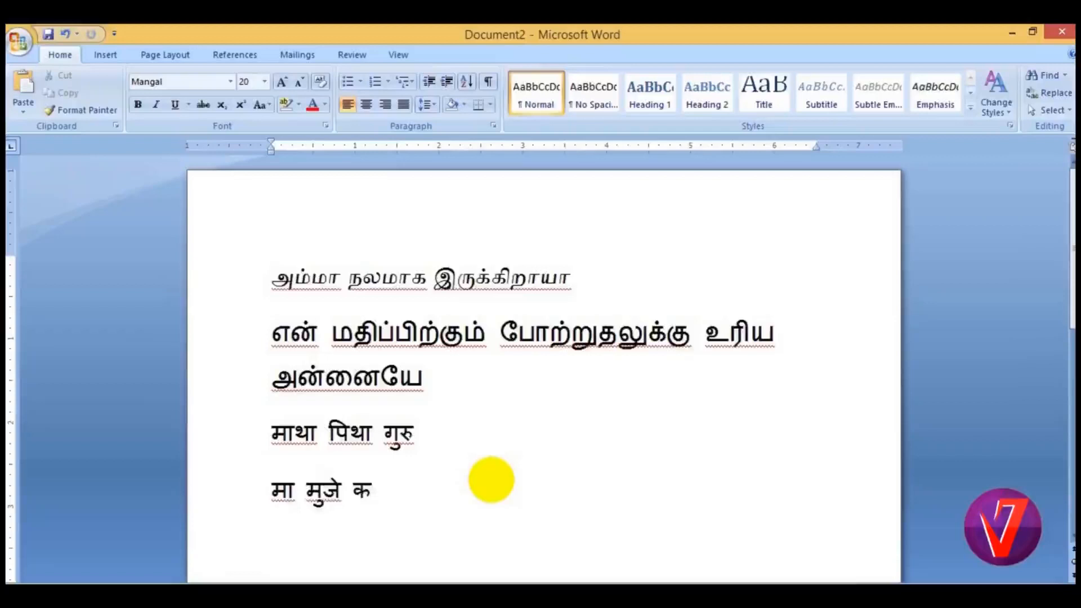
type("ा")
type("न")
type("ा ")
type("थि")
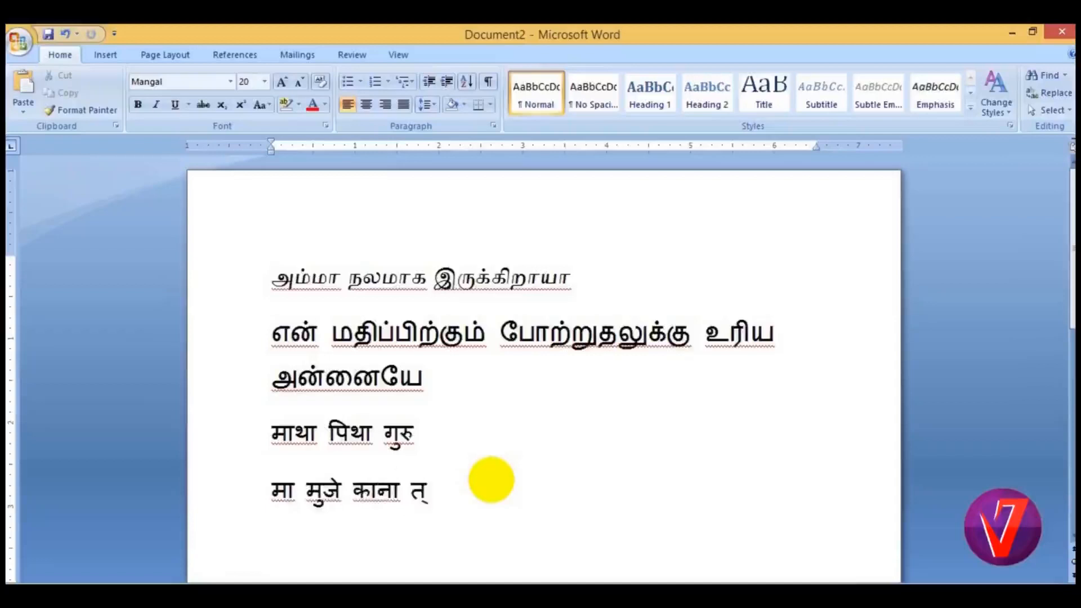
type("ज्")
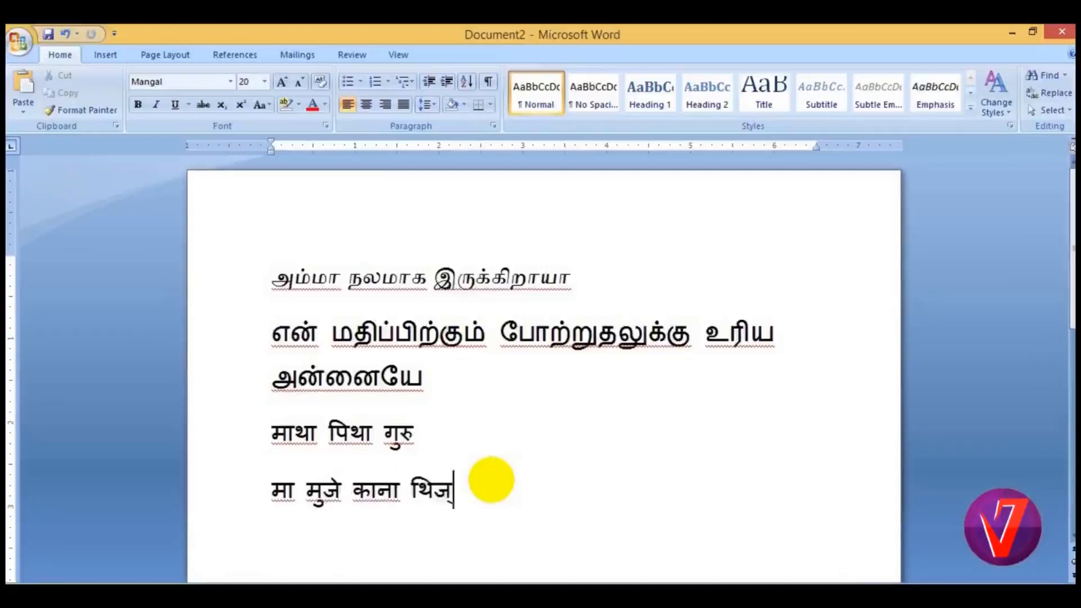
type("य")
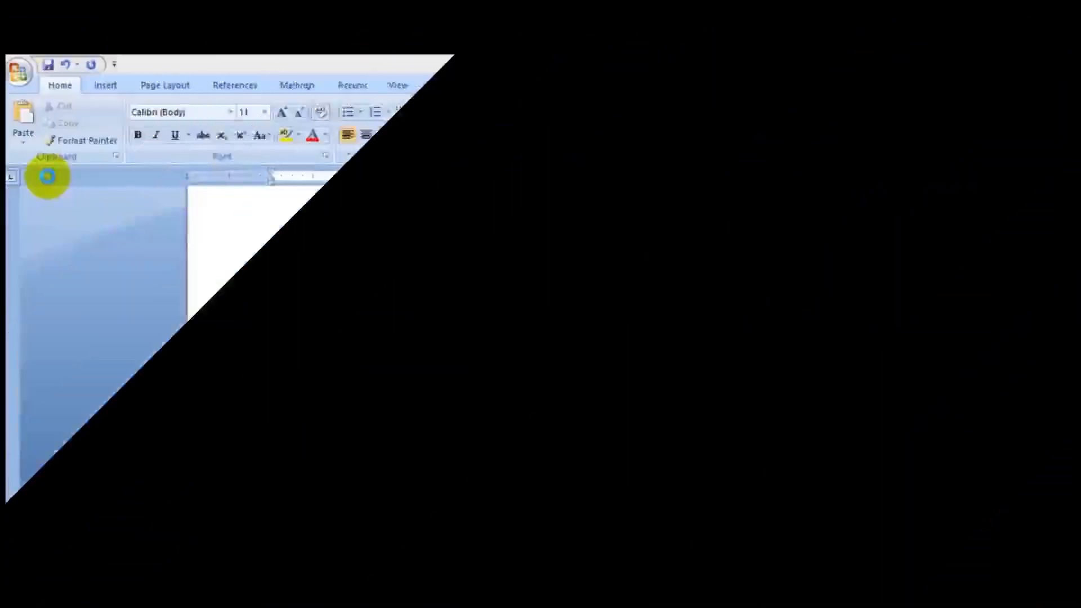
Save the English document under the Tamil name "வழிகாட்டி" in the Documents folder, using the Tamil99 Unicode keyboard.
key("F12")
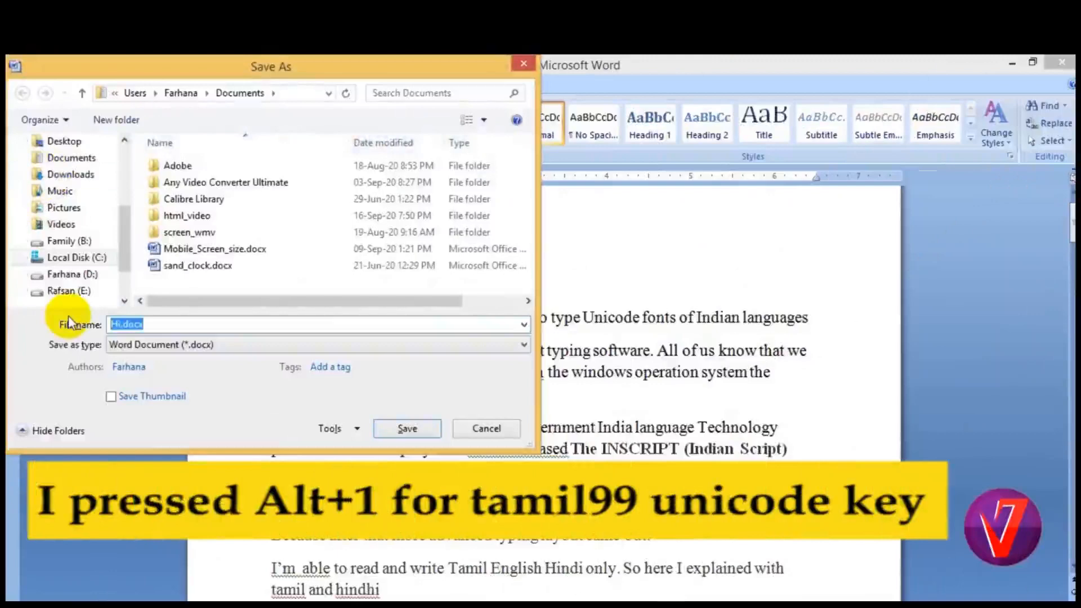
type("வழிகாட்டி")
left_click(408, 430)
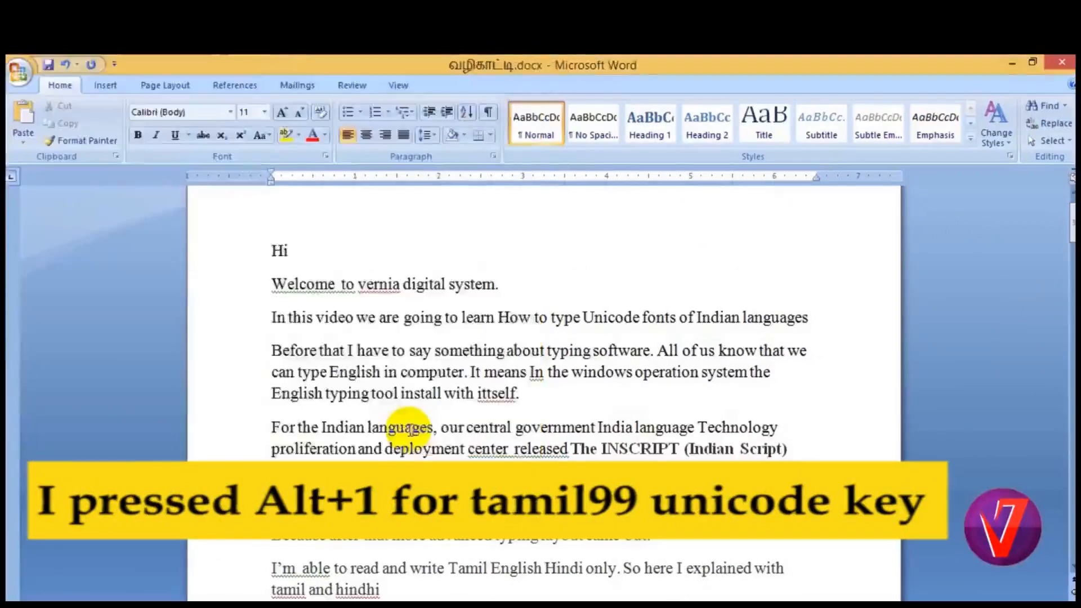
Switch to File Explorer, open the Documents folder and select the saved file வழிகாட்டி.docx.
key("alt+Tab")
left_click(307, 374)
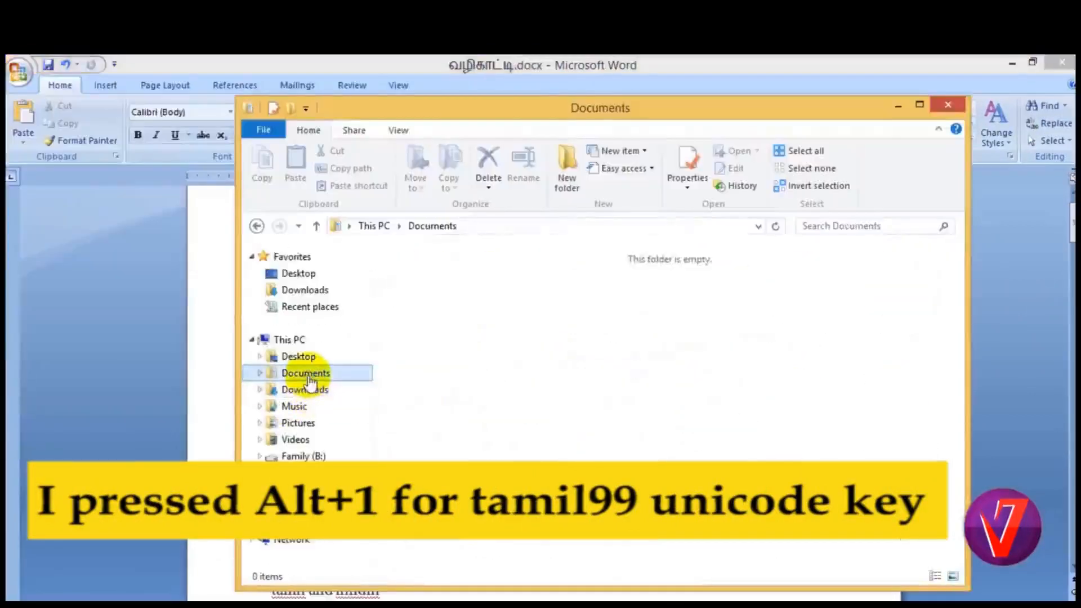
left_click(800, 354)
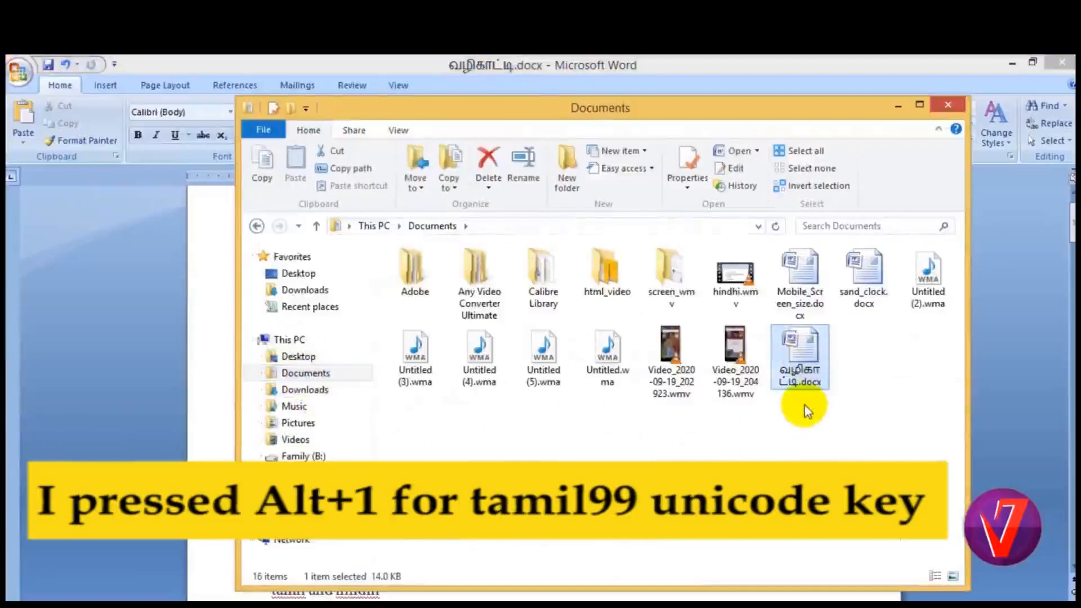
Rename the screen_wmv folder in Documents as வீடியோக்கள், using the Tamil99 Unicode keyboard.
left_click(667, 299)
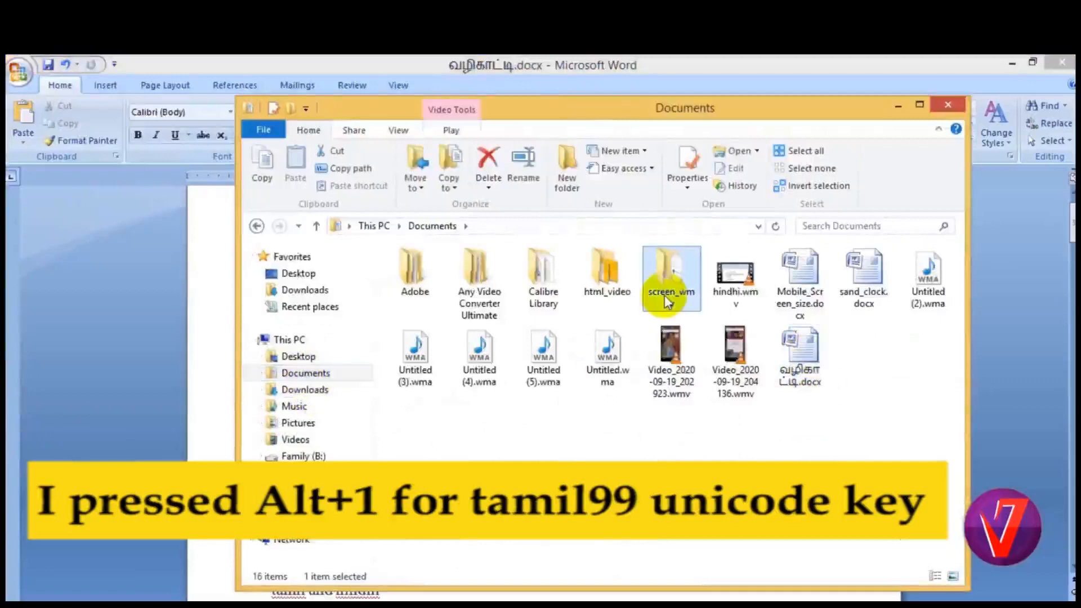
left_click(670, 292)
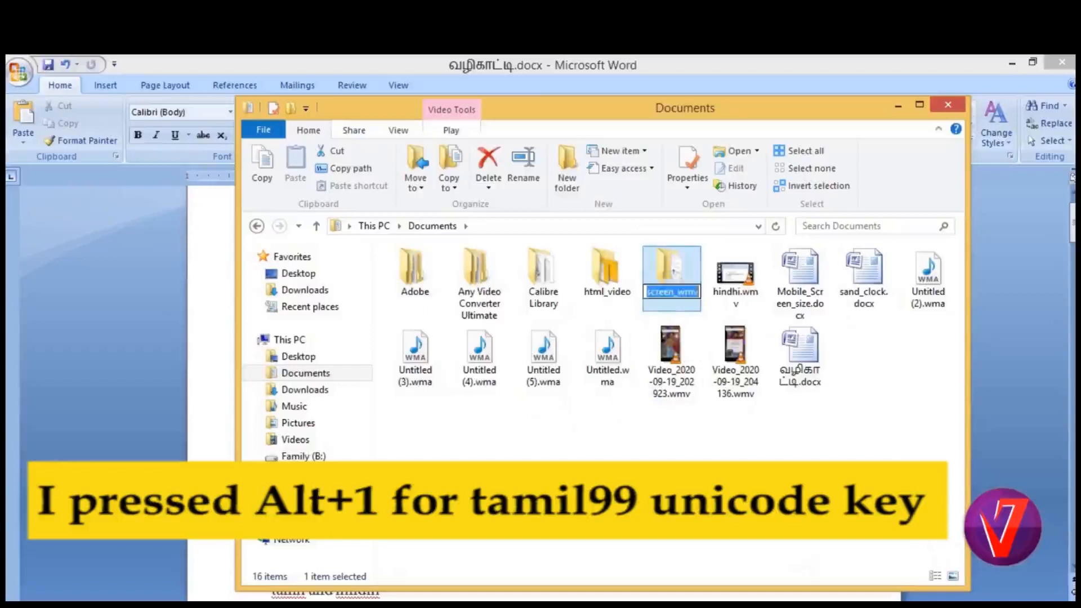
type("வ")
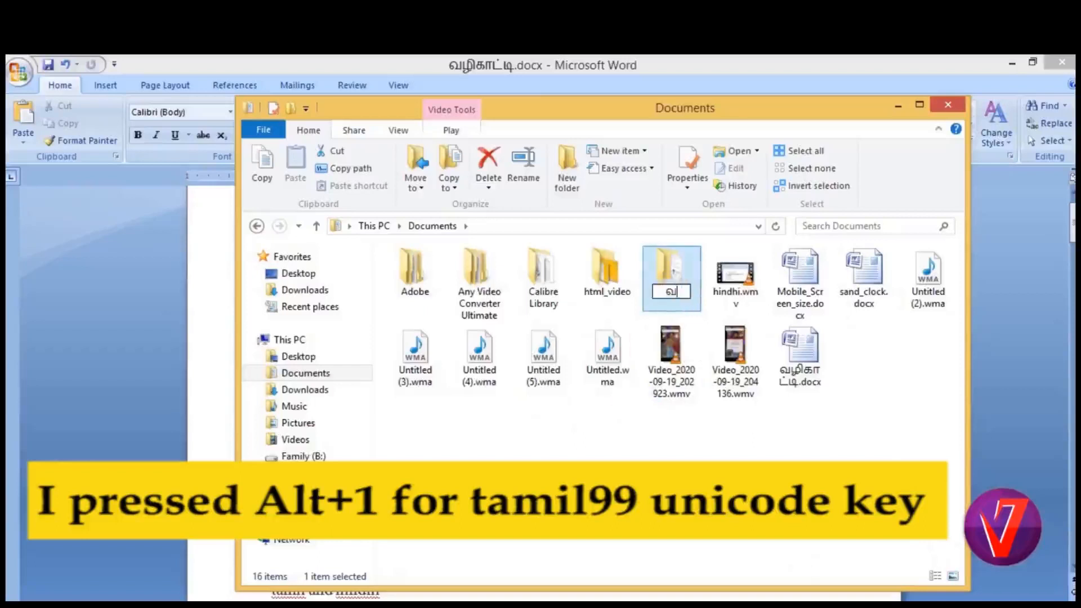
type("ீடு")
type("யோ")
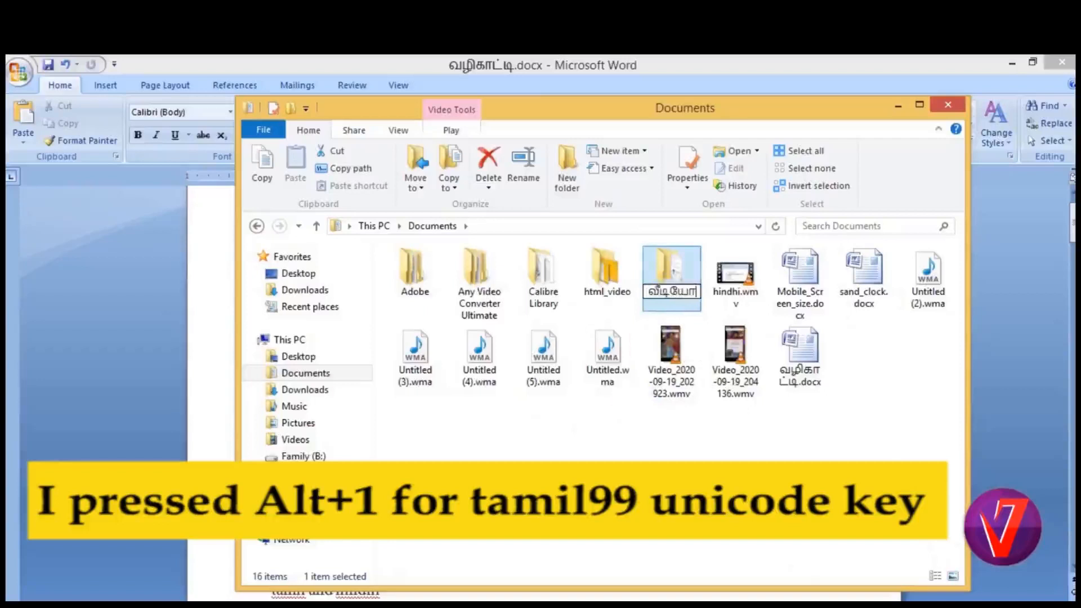
type("க்கள்")
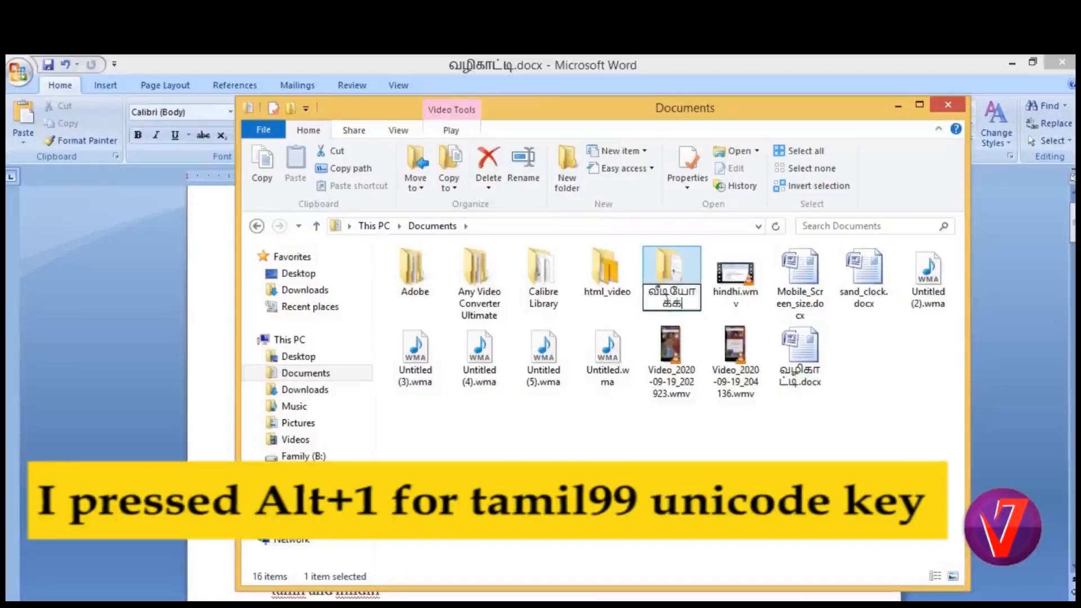
left_click(664, 455)
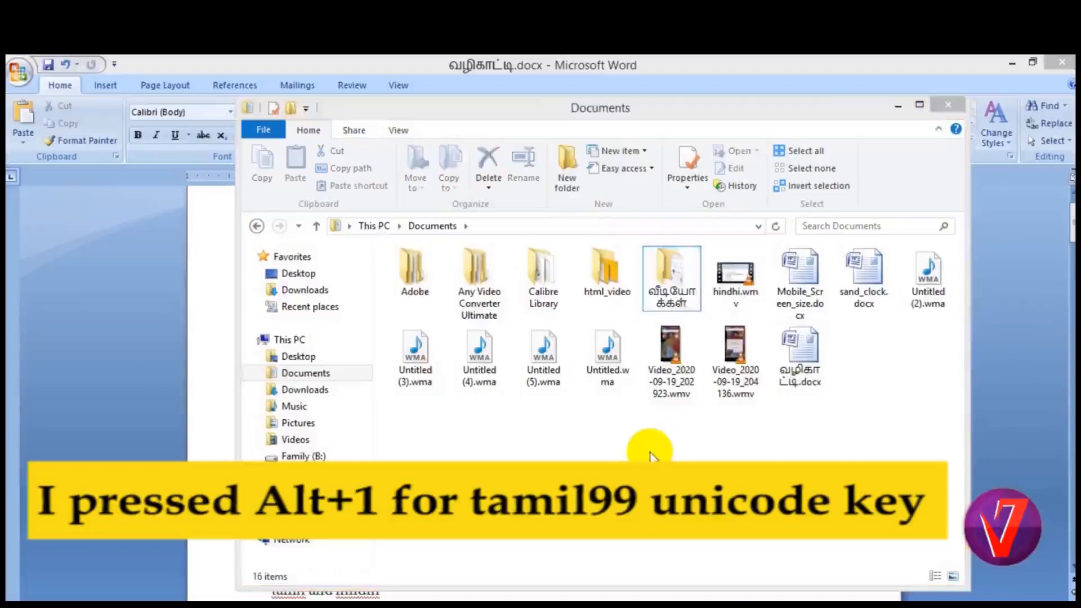
Open the வீடியோக்கள் folder and rename the file video_1.wmv as மொரைல்_செட்டிங்ஸ்.wmv.
double_click(676, 269)
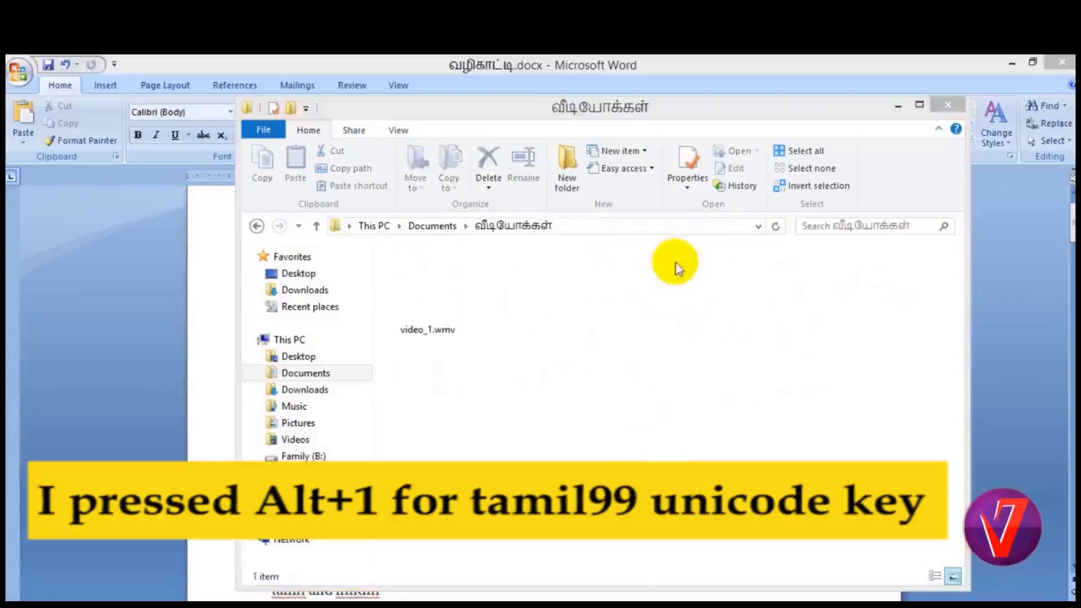
left_click(441, 329)
key("F2")
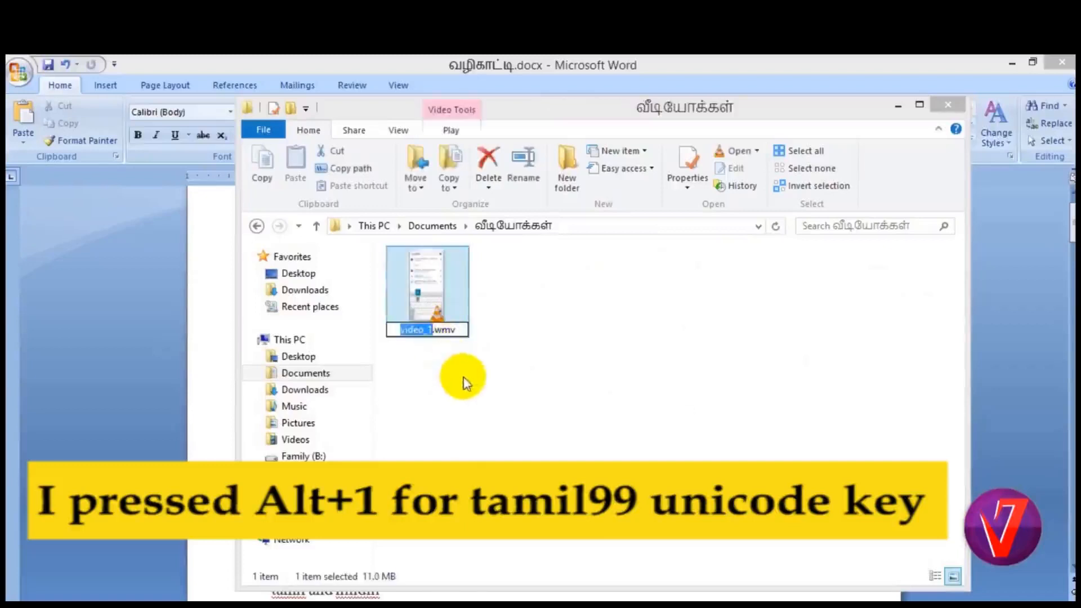
key("BackSpace")
type("ம")
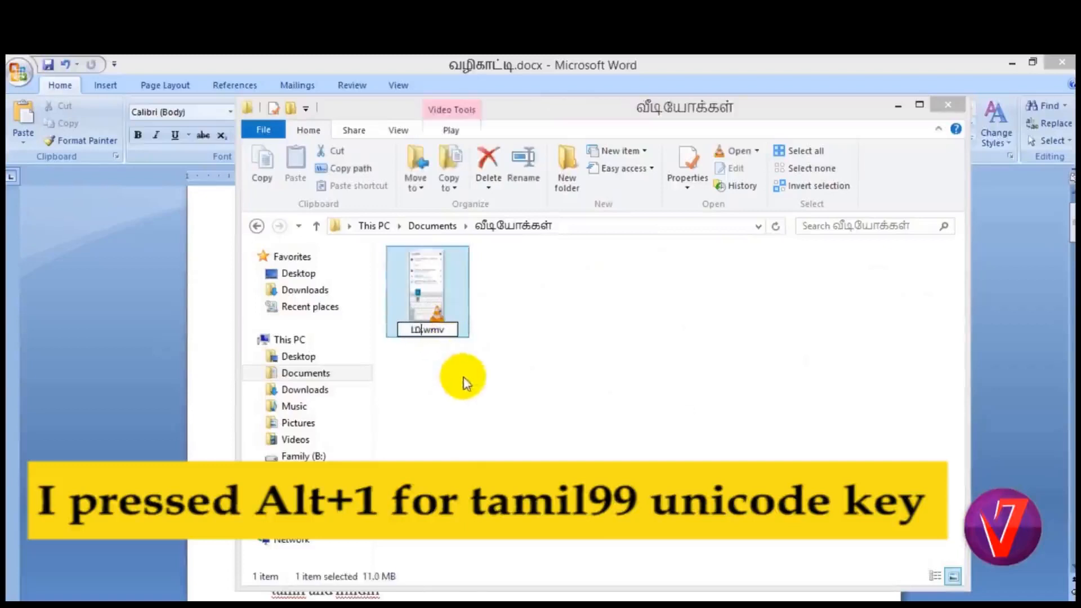
type("ொபைல")
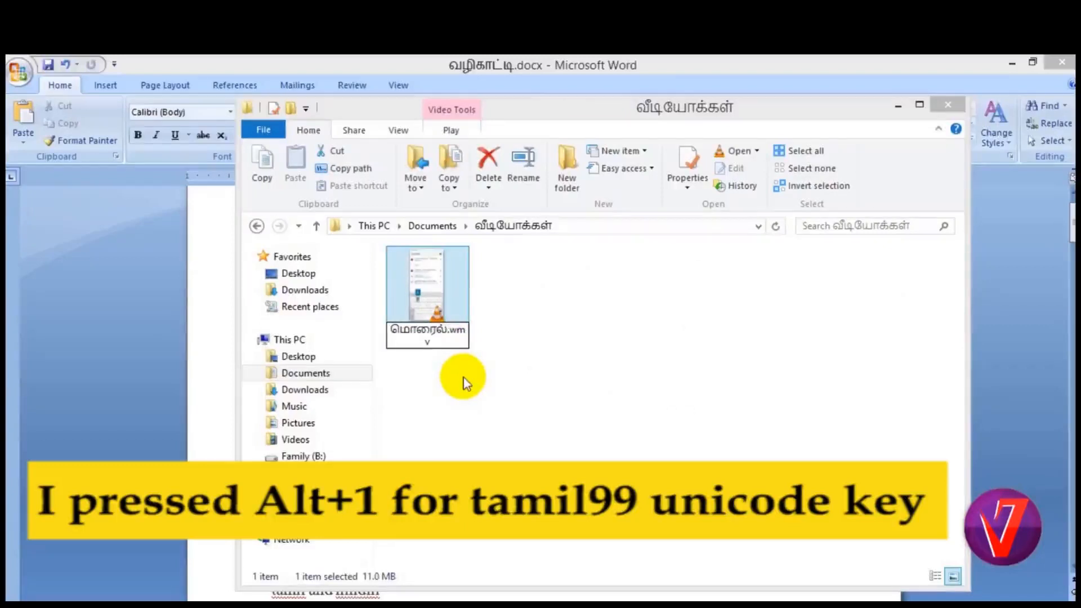
type("்_")
type("செட்டி")
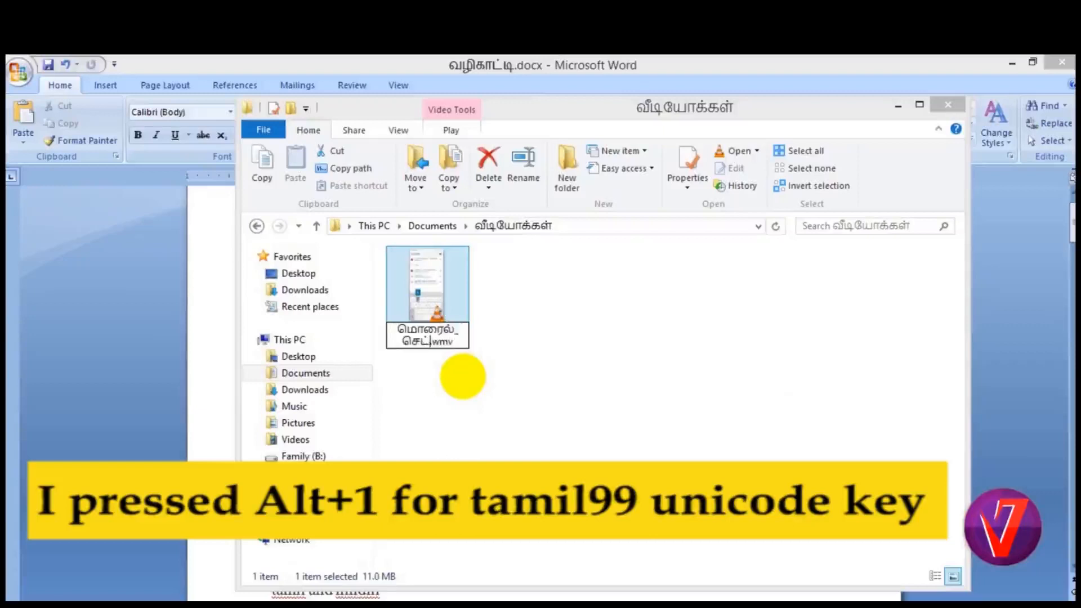
type("ங்ஸ்")
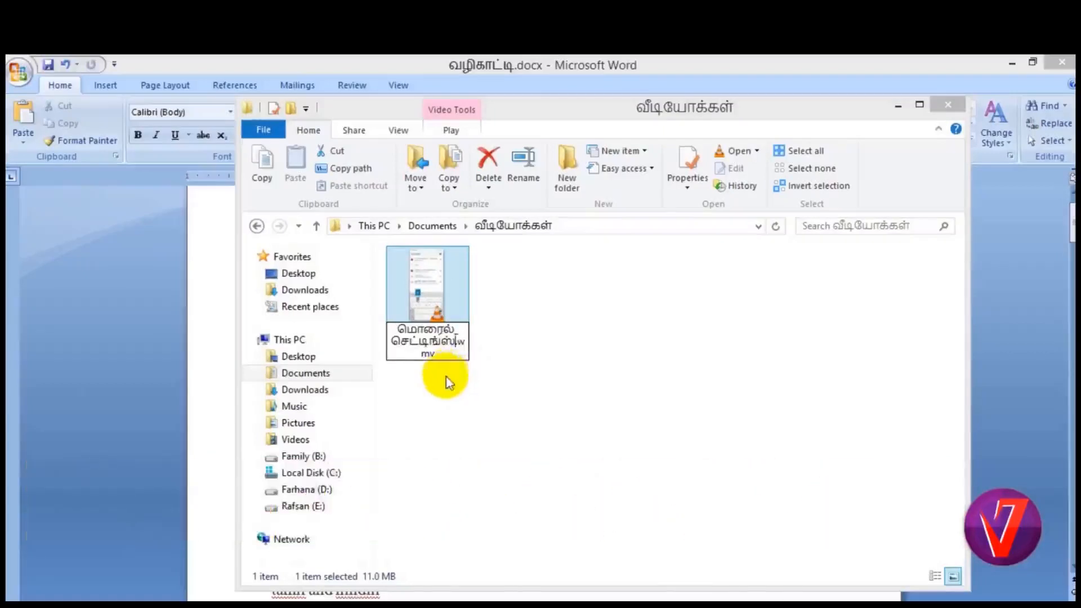
key("Return")
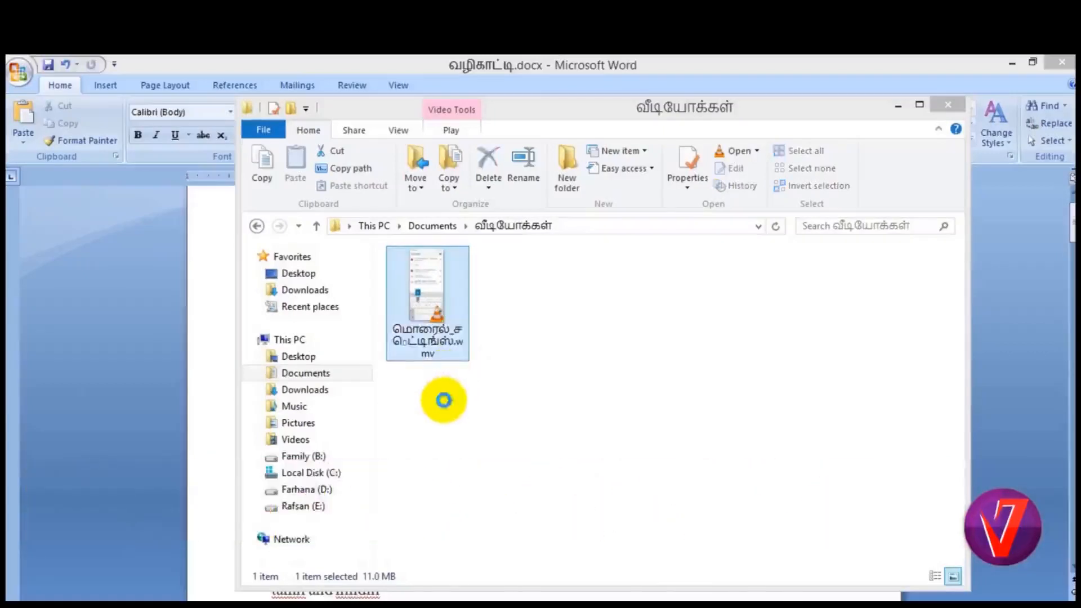
left_click(443, 401)
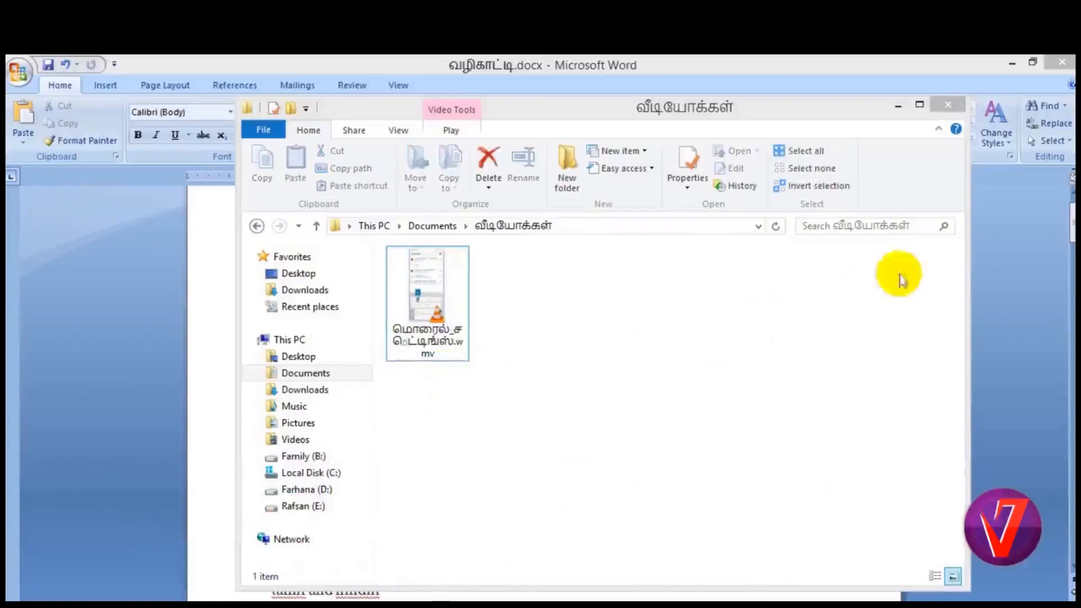